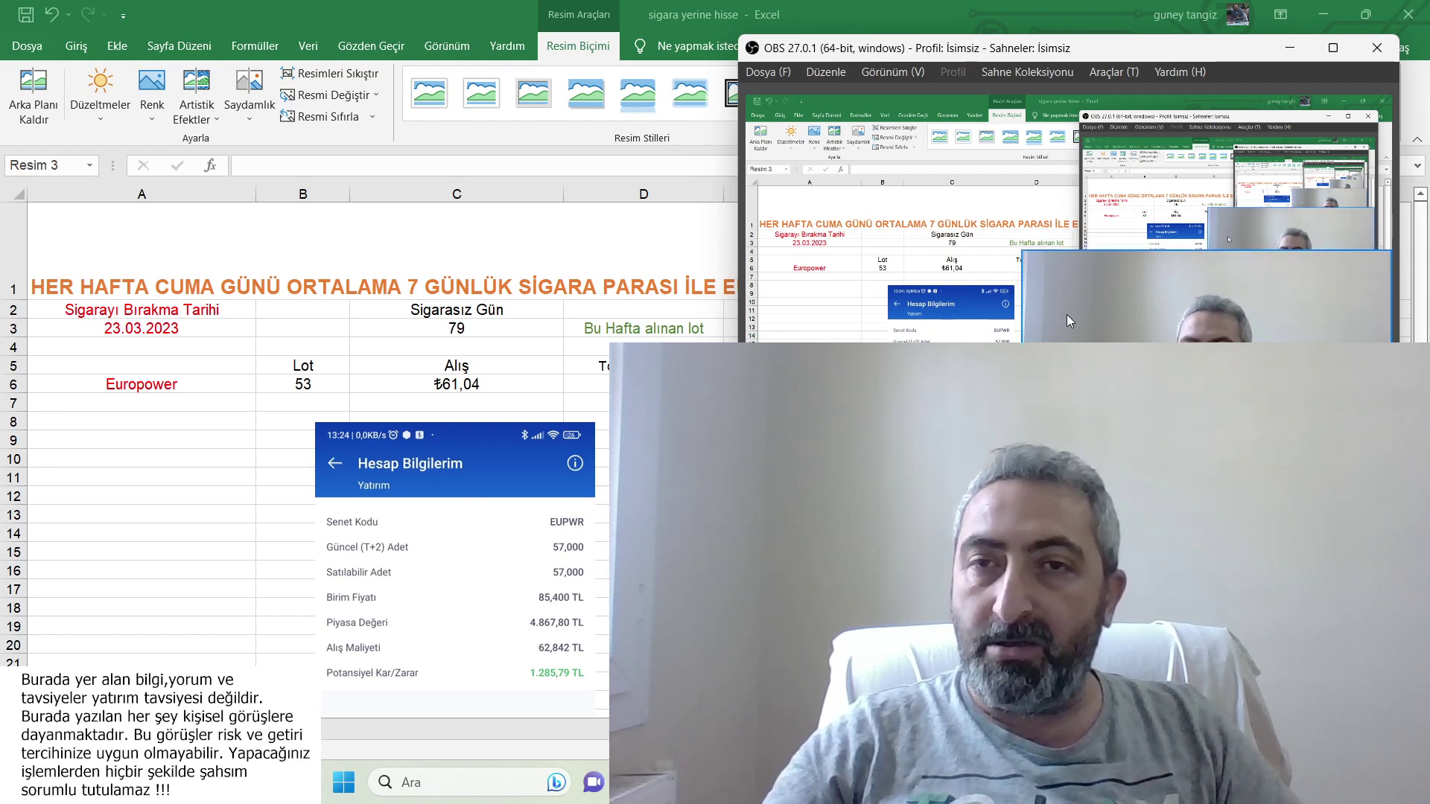
Shrink the Video Yakalama Aygıtı webcam source into the corner of the OBS preview and return to the Excel workbook.
{"action": "left_click", "coordinate": [1050, 291]}
{"action": "left_click_drag", "start_coordinate": [1022, 251], "coordinate": [1162, 335]}
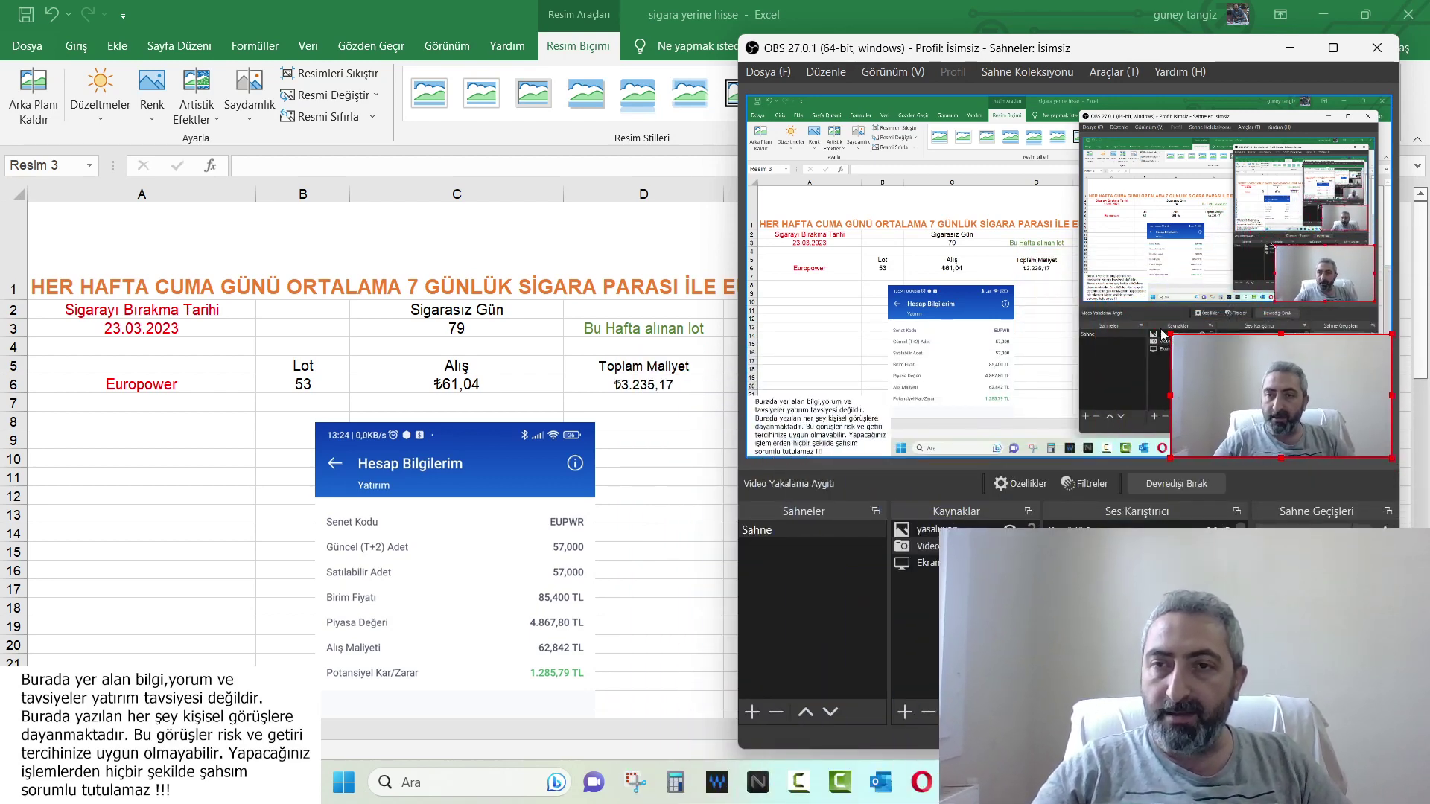
{"action": "left_click", "coordinate": [356, 17]}
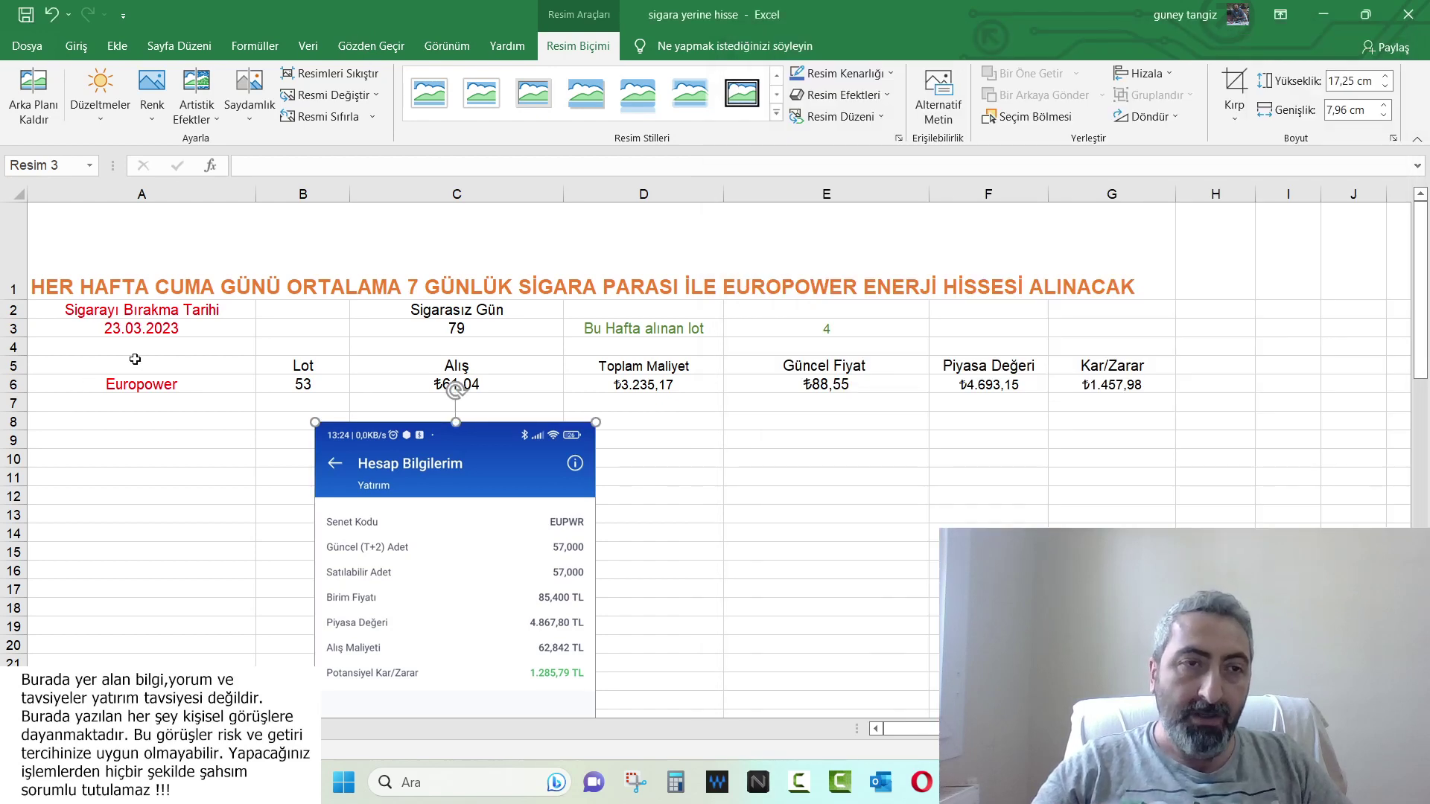
Set the Sigarasız Gün value in C3 to 86.
{"action": "left_click", "coordinate": [492, 333]}
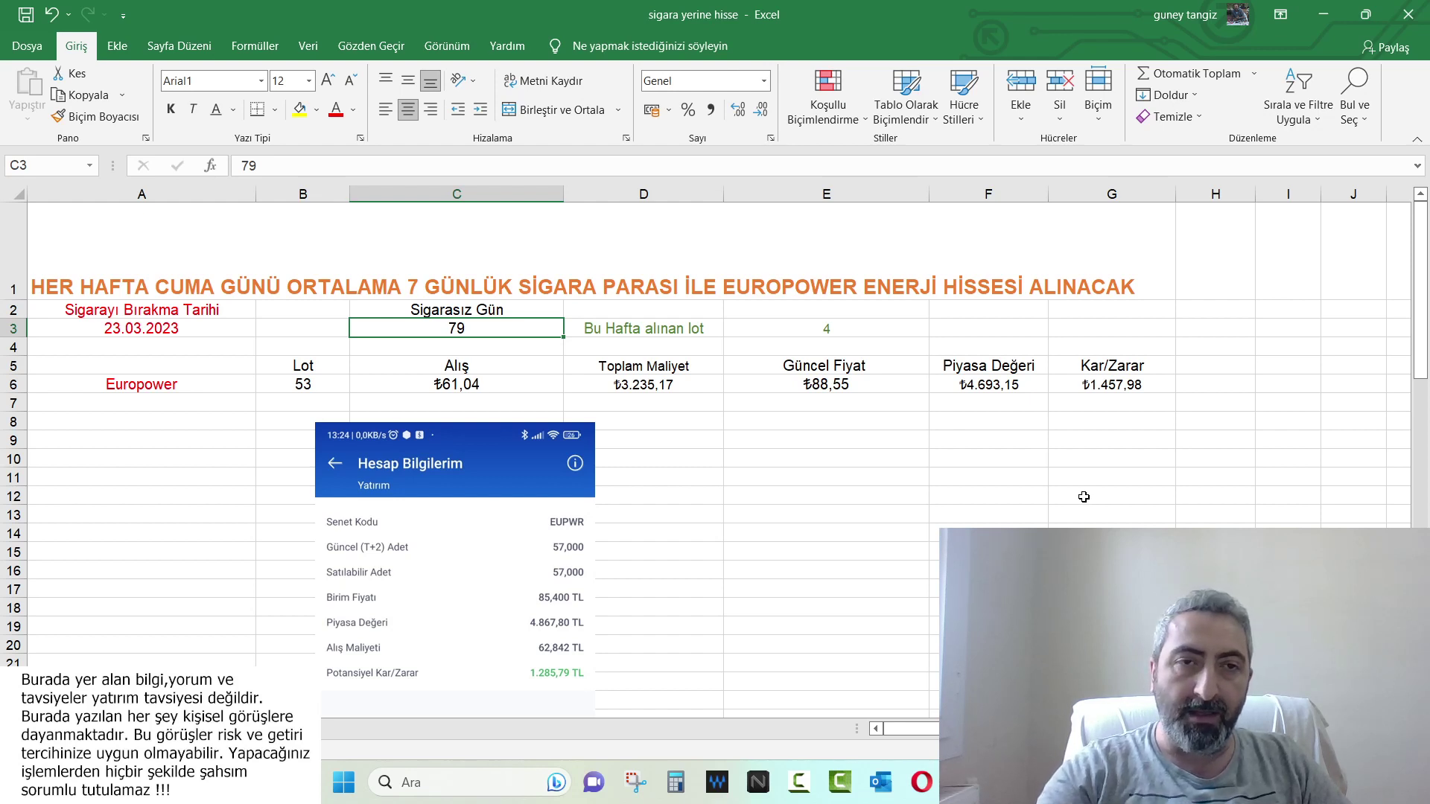
{"action": "type", "text": "86"}
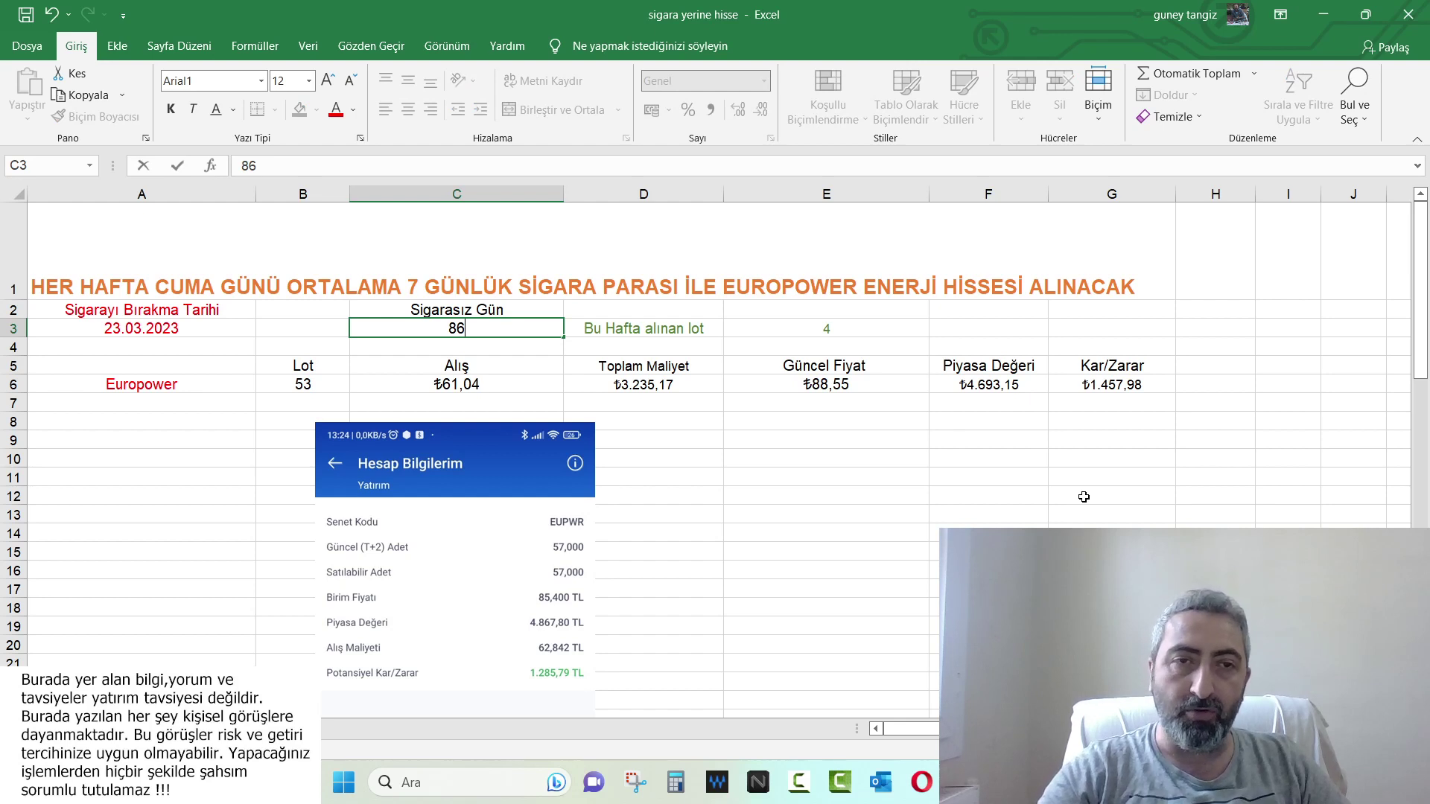
{"action": "key", "text": "Tab"}
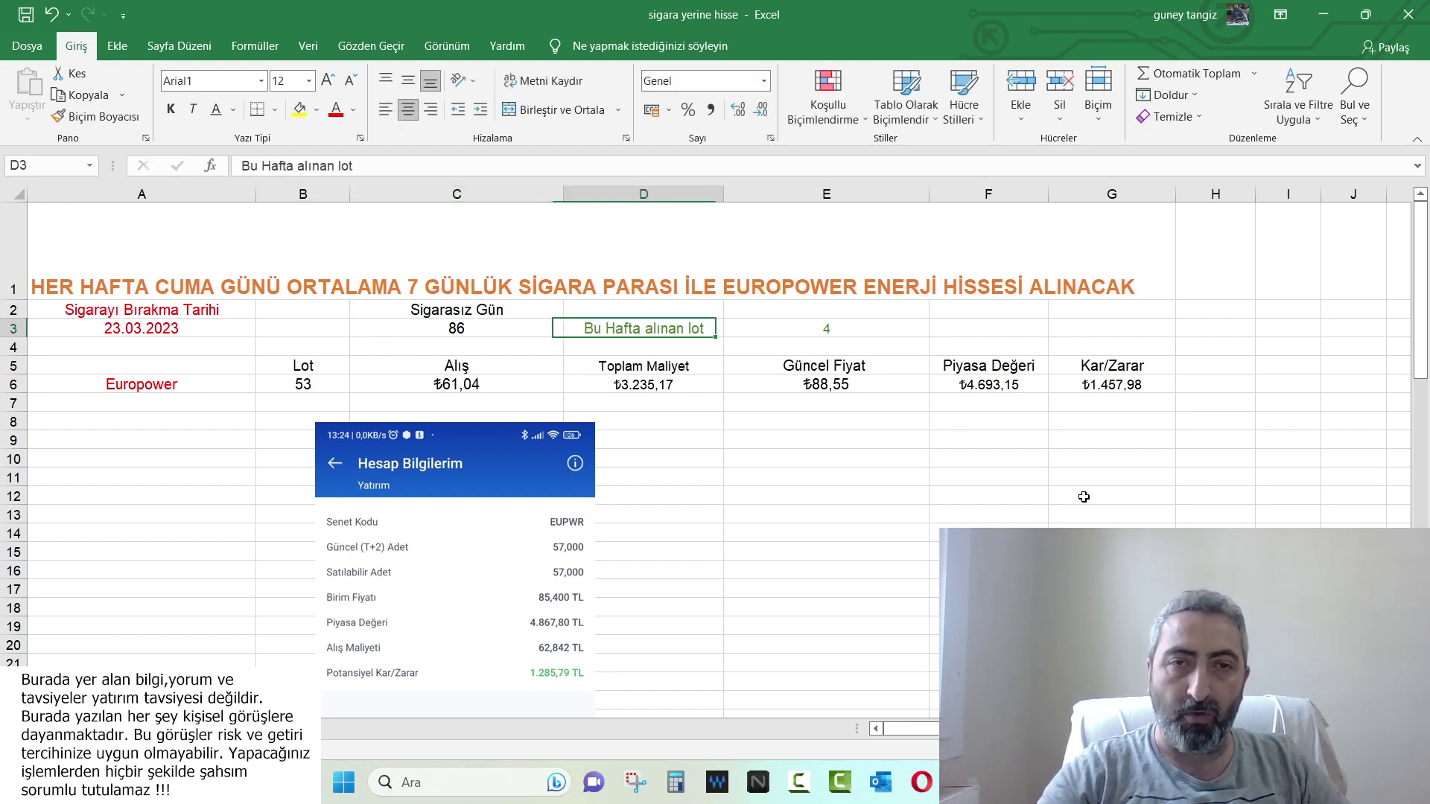
{"action": "key", "text": "Tab"}
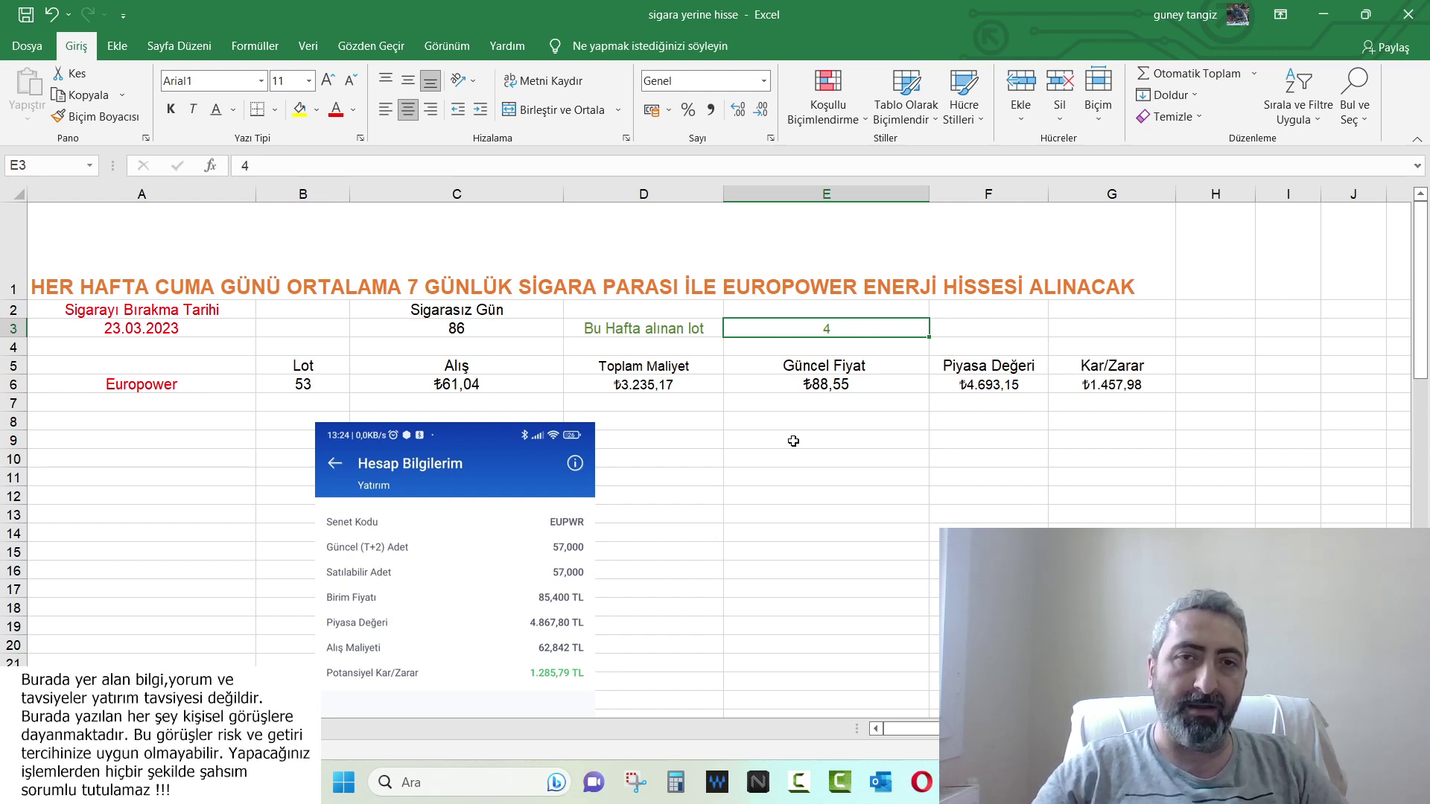
Update the Europower Lot count in B6 to 57.
{"action": "left_click", "coordinate": [299, 384]}
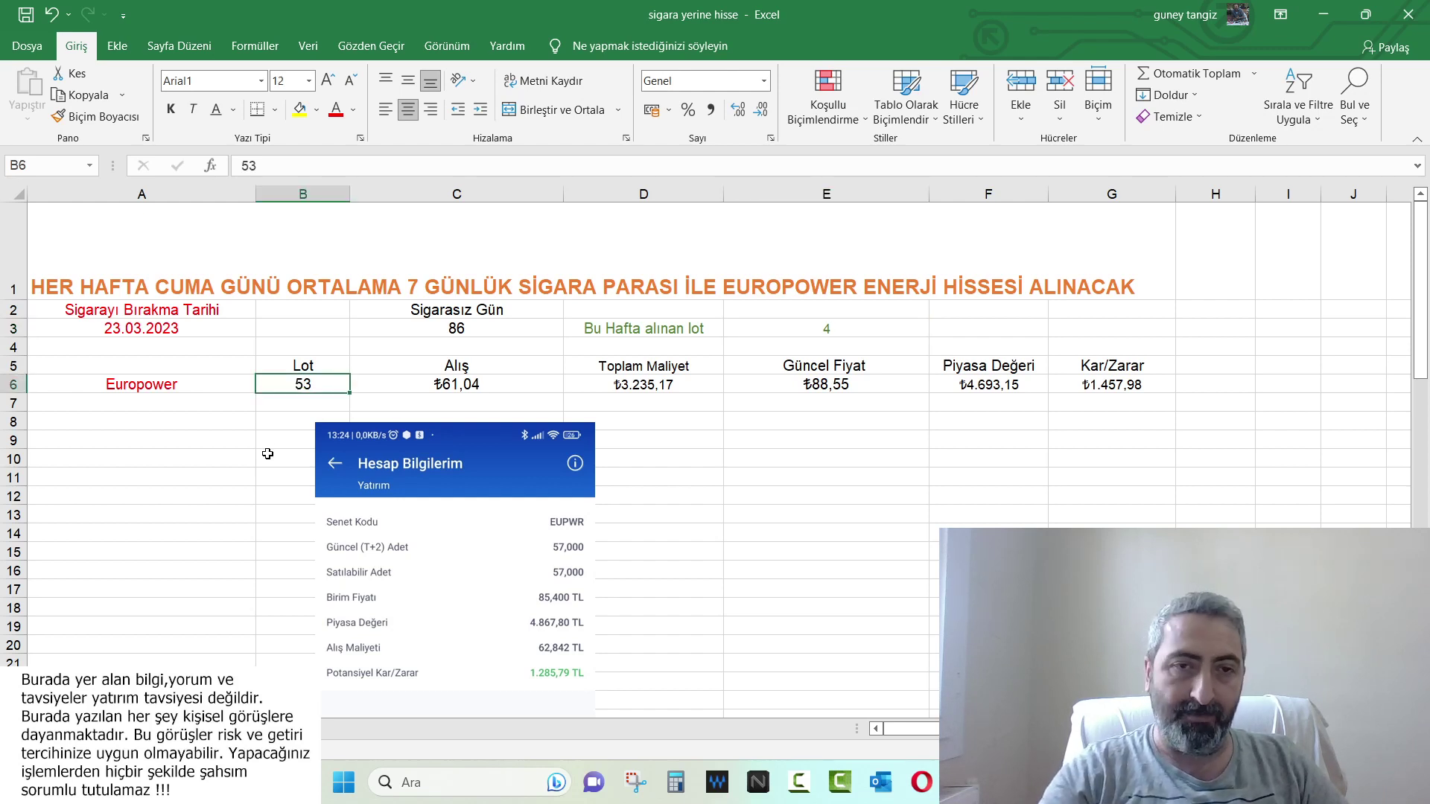
{"action": "type", "text": "57"}
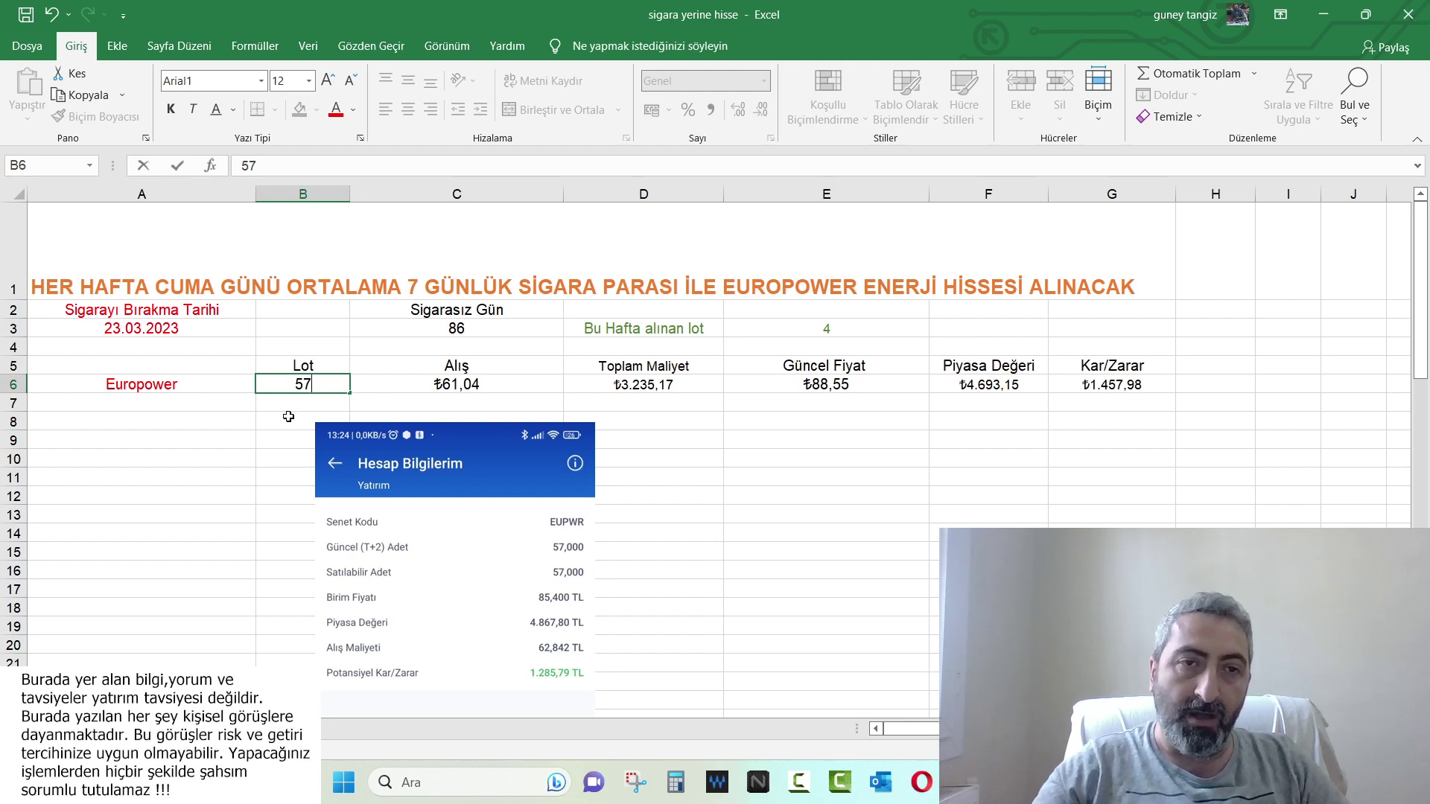
{"action": "left_click", "coordinate": [471, 383]}
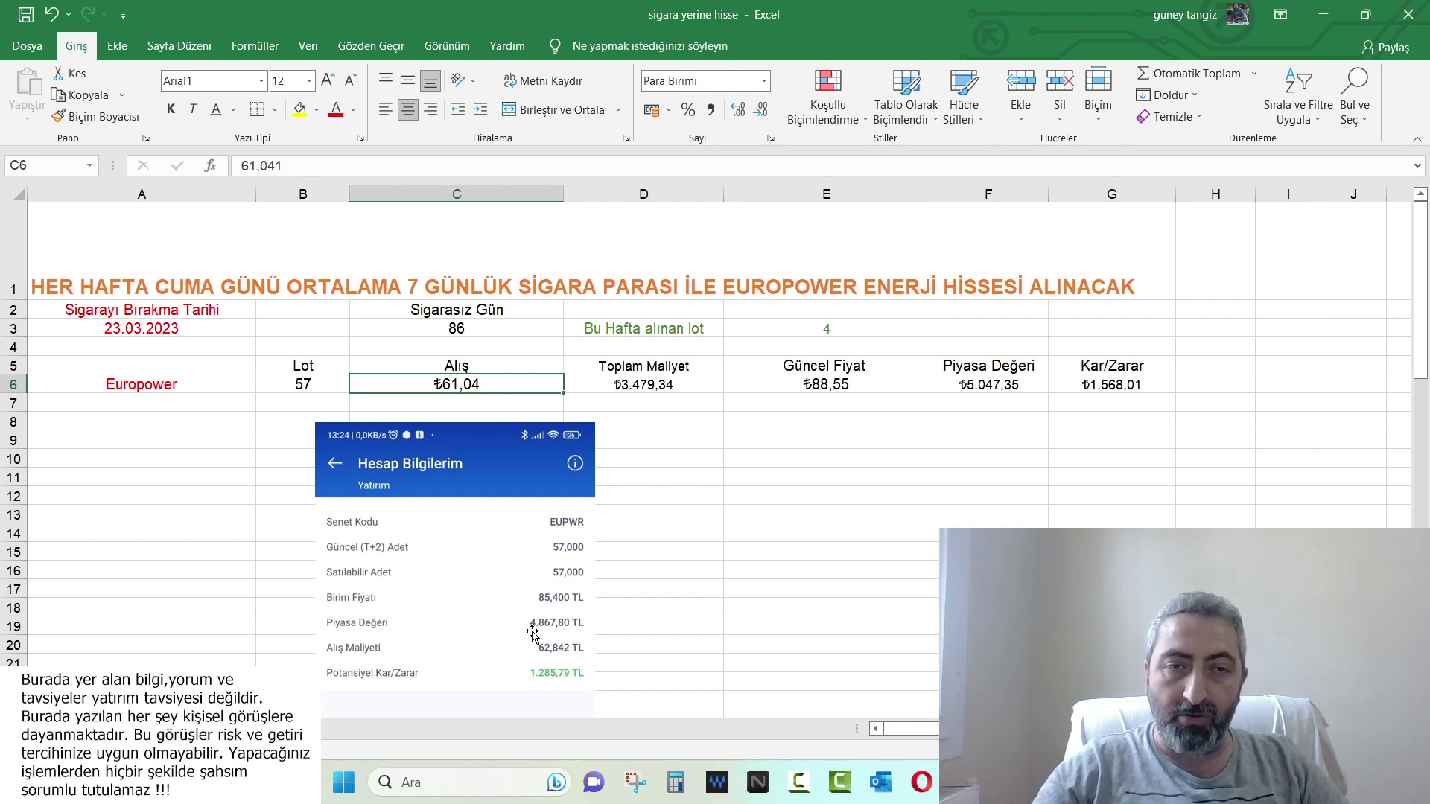
Set the Europower Alış price in C6 to 62,842, matching the Alış Maliyeti in the account screenshot.
{"action": "left_click", "coordinate": [463, 521]}
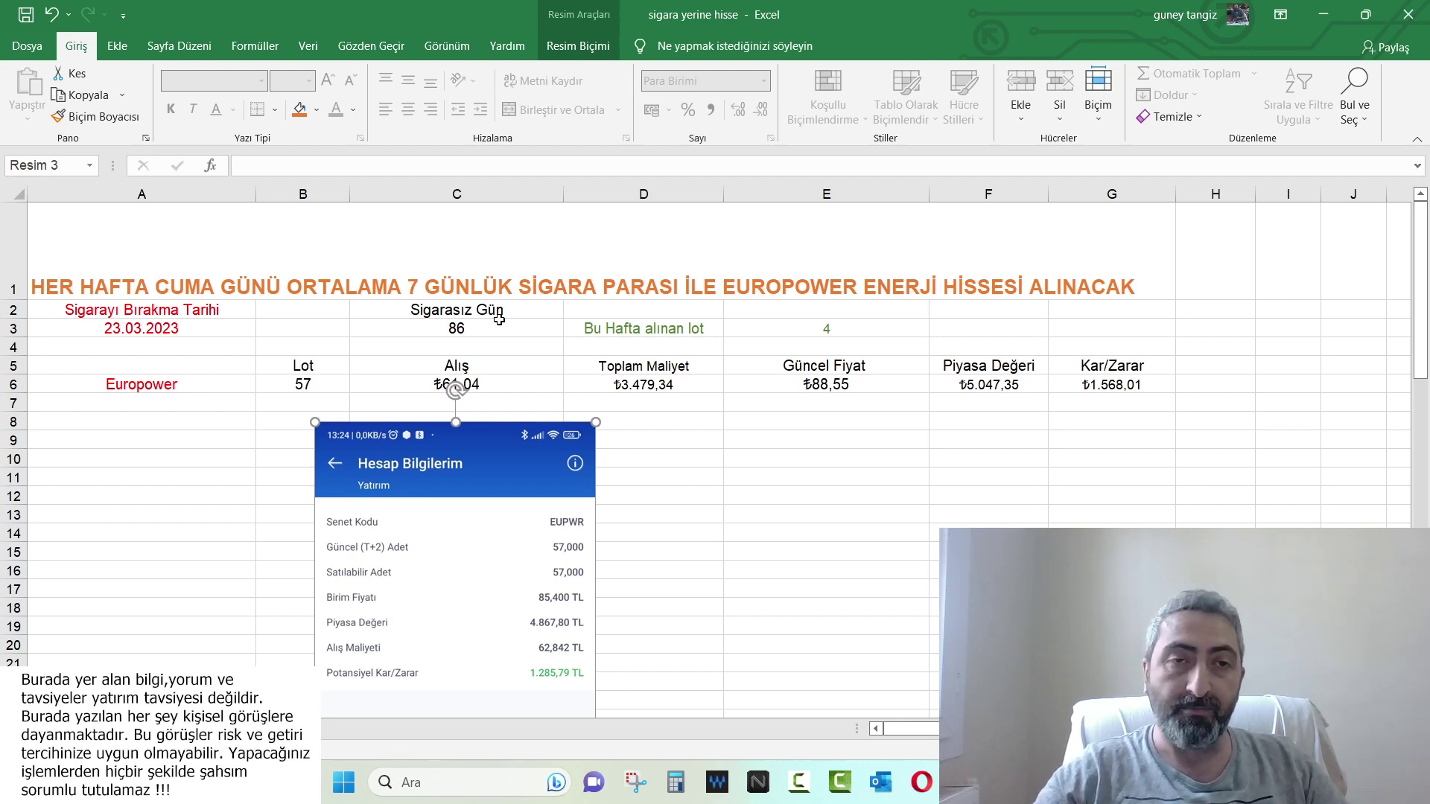
{"action": "left_click", "coordinate": [513, 382]}
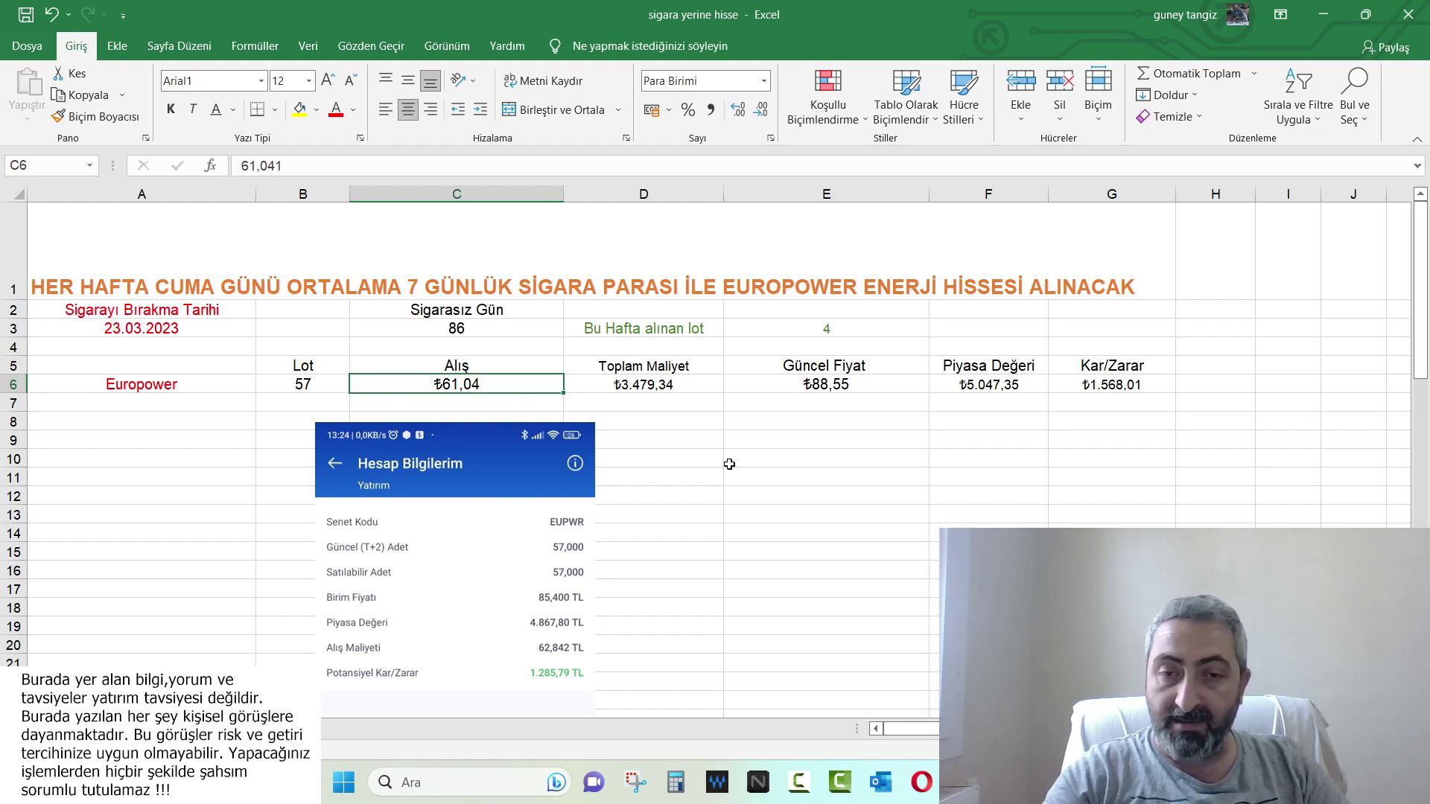
{"action": "type", "text": "62"}
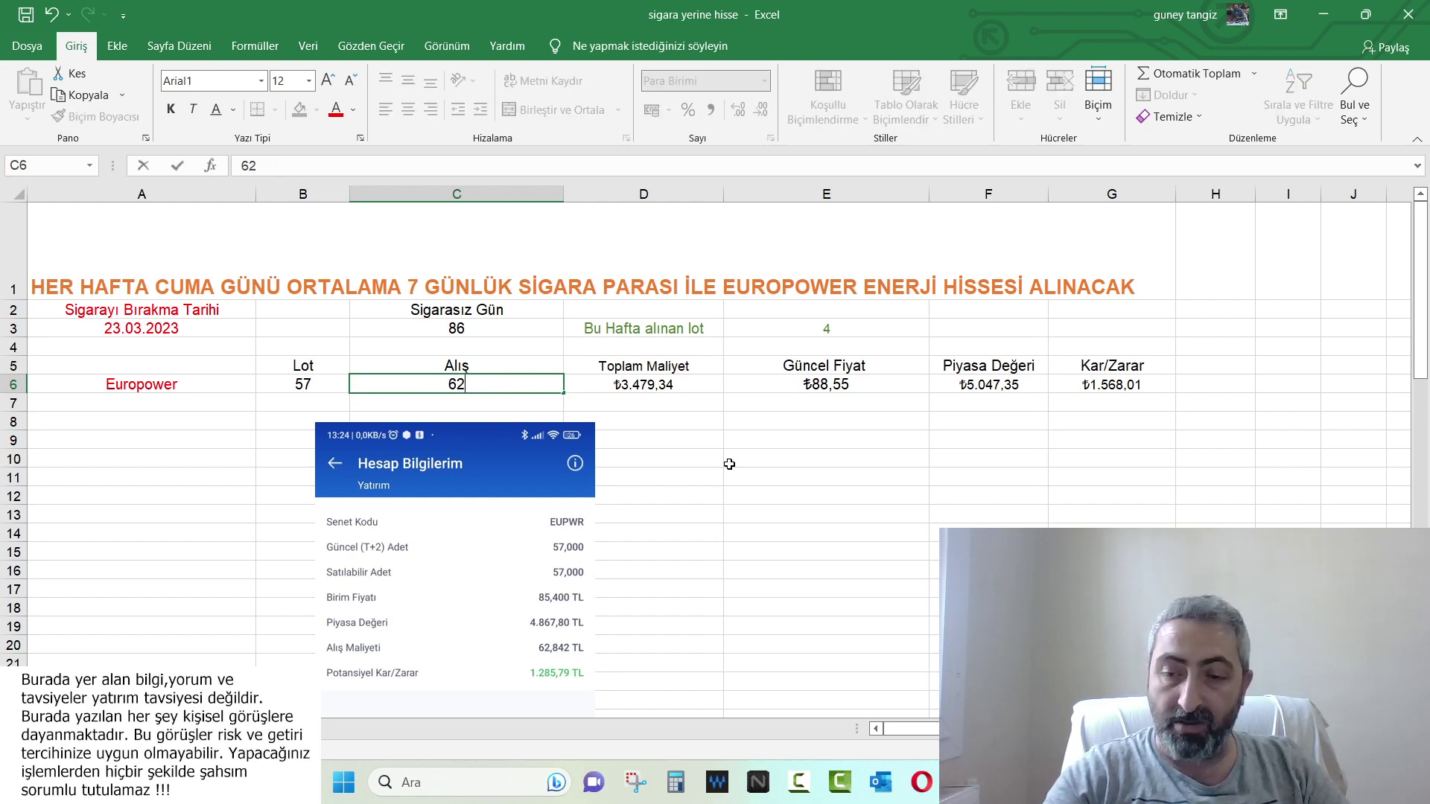
{"action": "type", "text": ",8"}
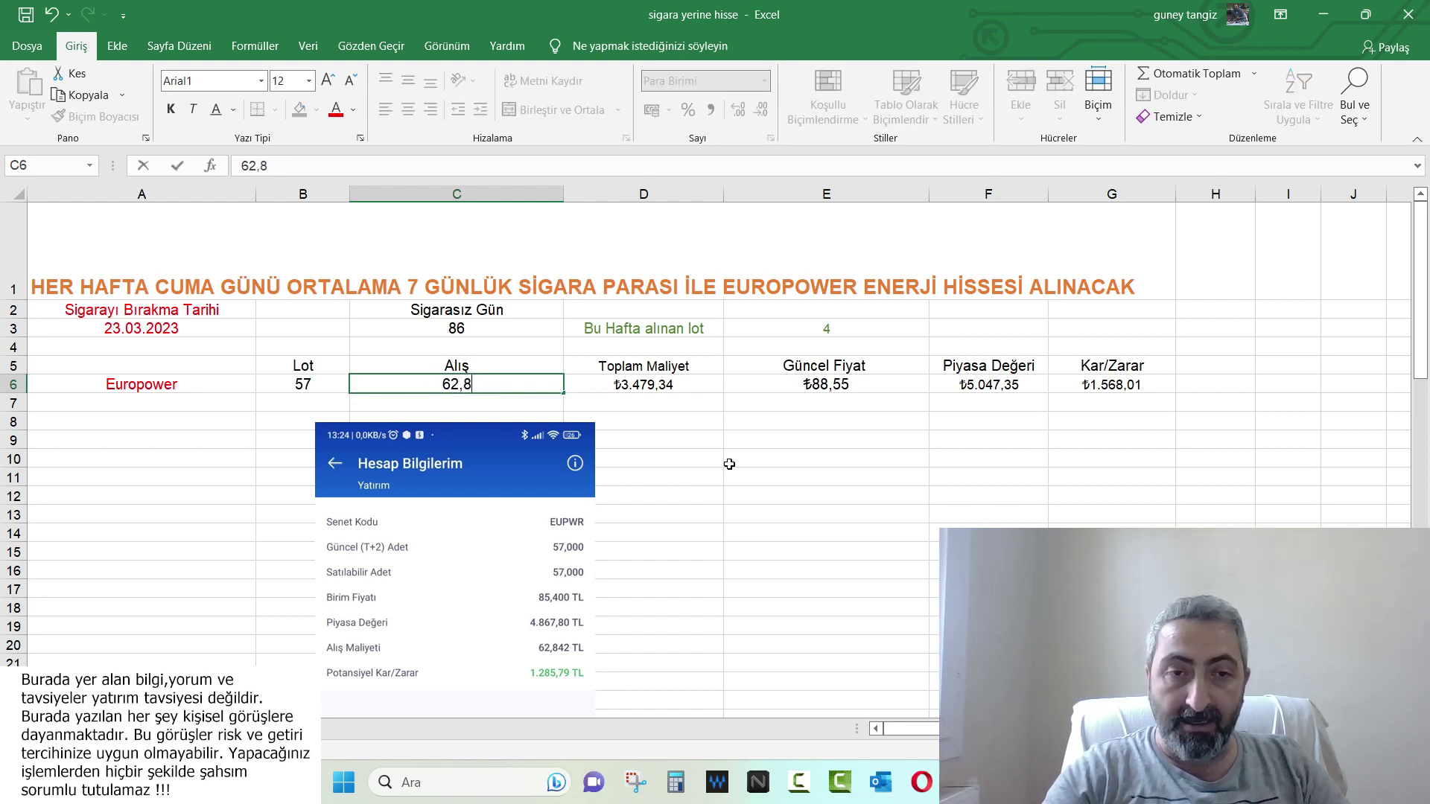
{"action": "type", "text": "42"}
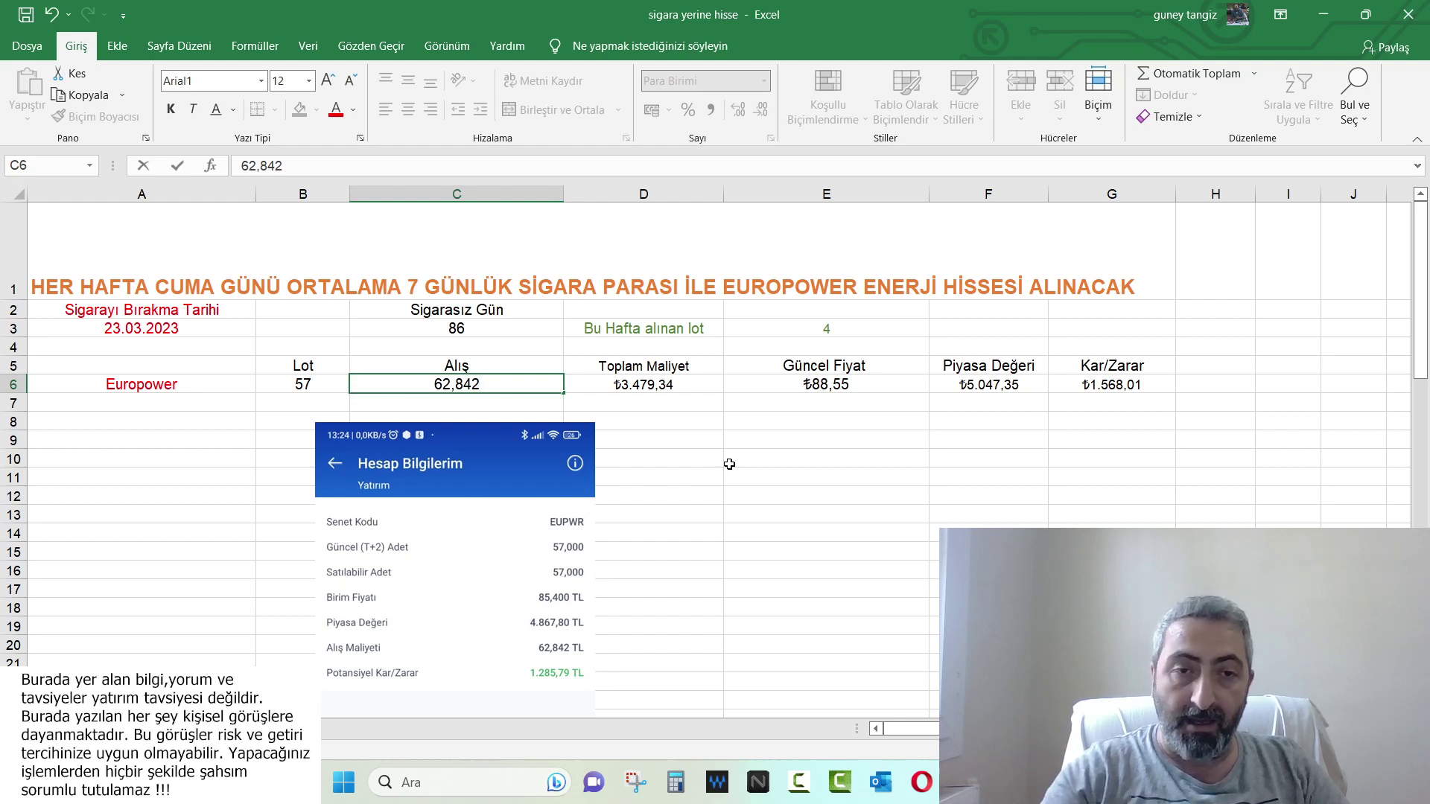
{"action": "left_click", "coordinate": [729, 463]}
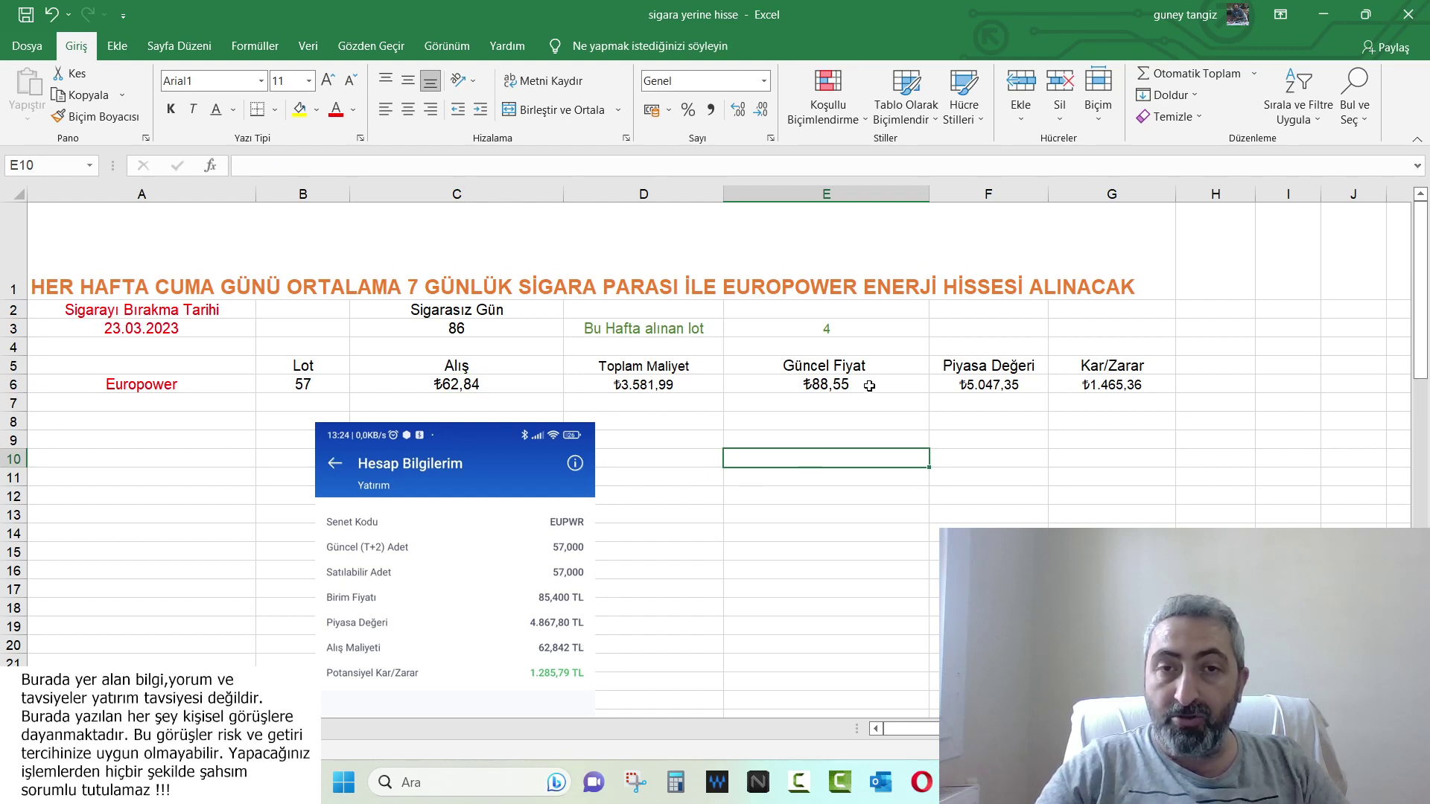
Set the Europower Güncel Fiyat in E6 to 85,4.
{"action": "left_click", "coordinate": [868, 386]}
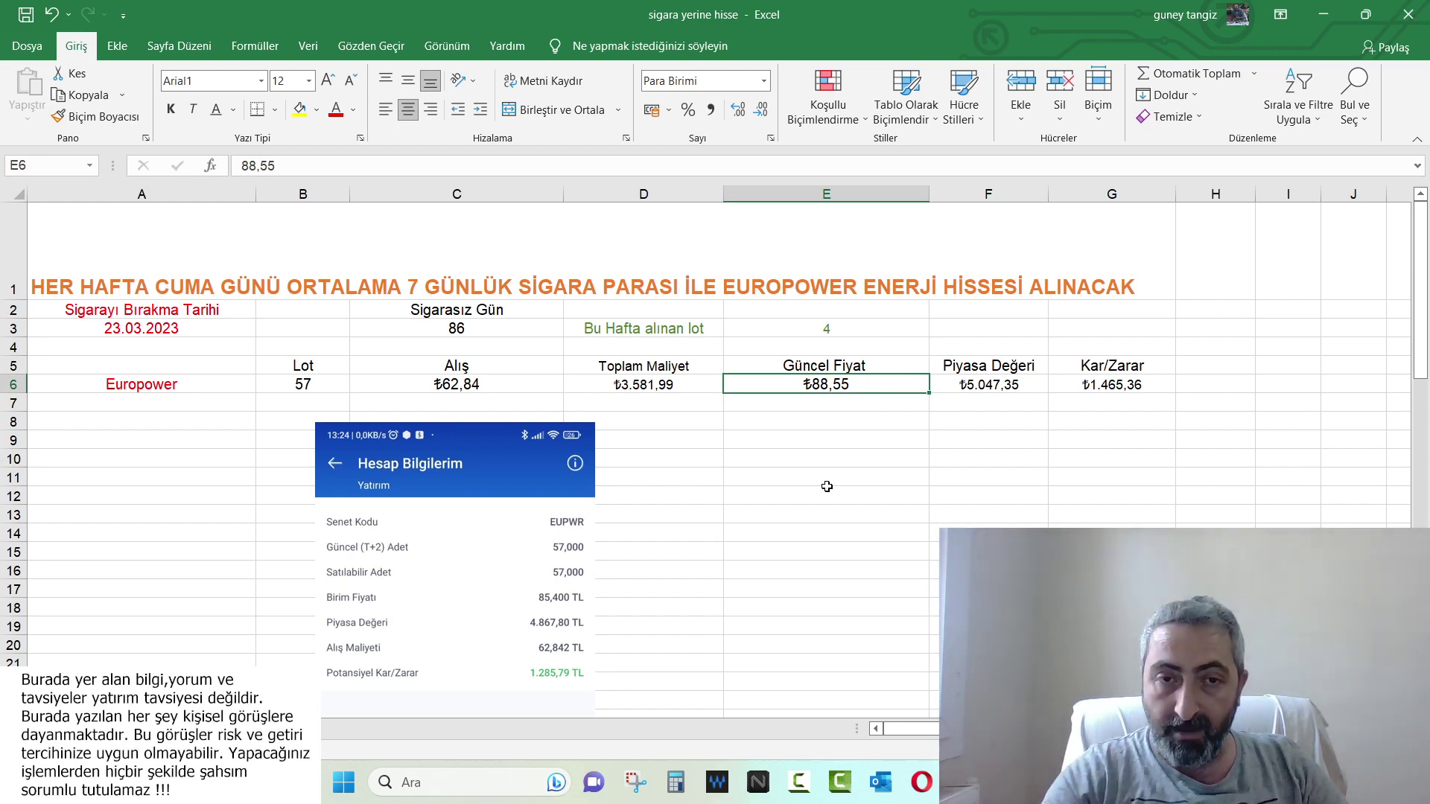
{"action": "type", "text": "85,"}
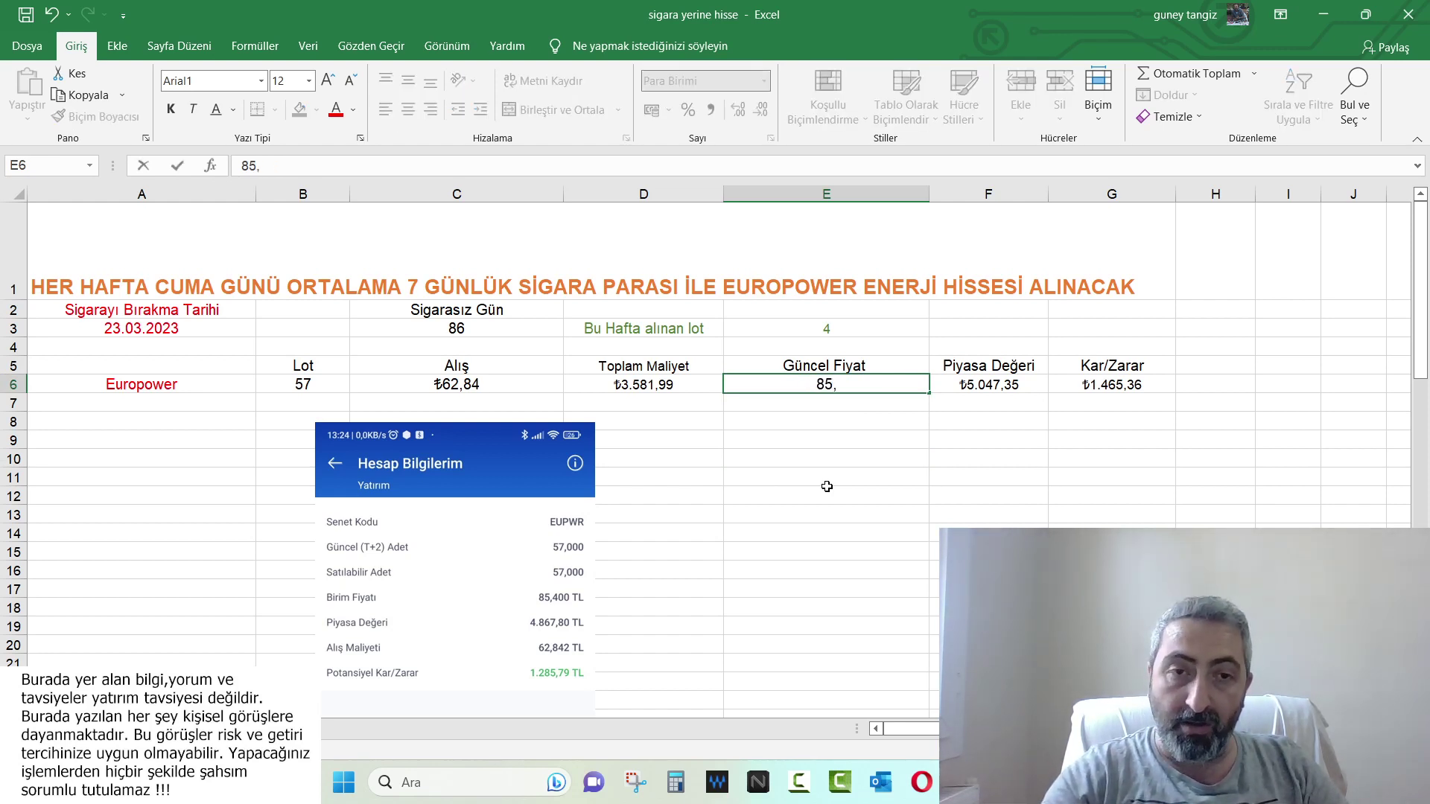
{"action": "type", "text": "4"}
{"action": "key", "text": "Return"}
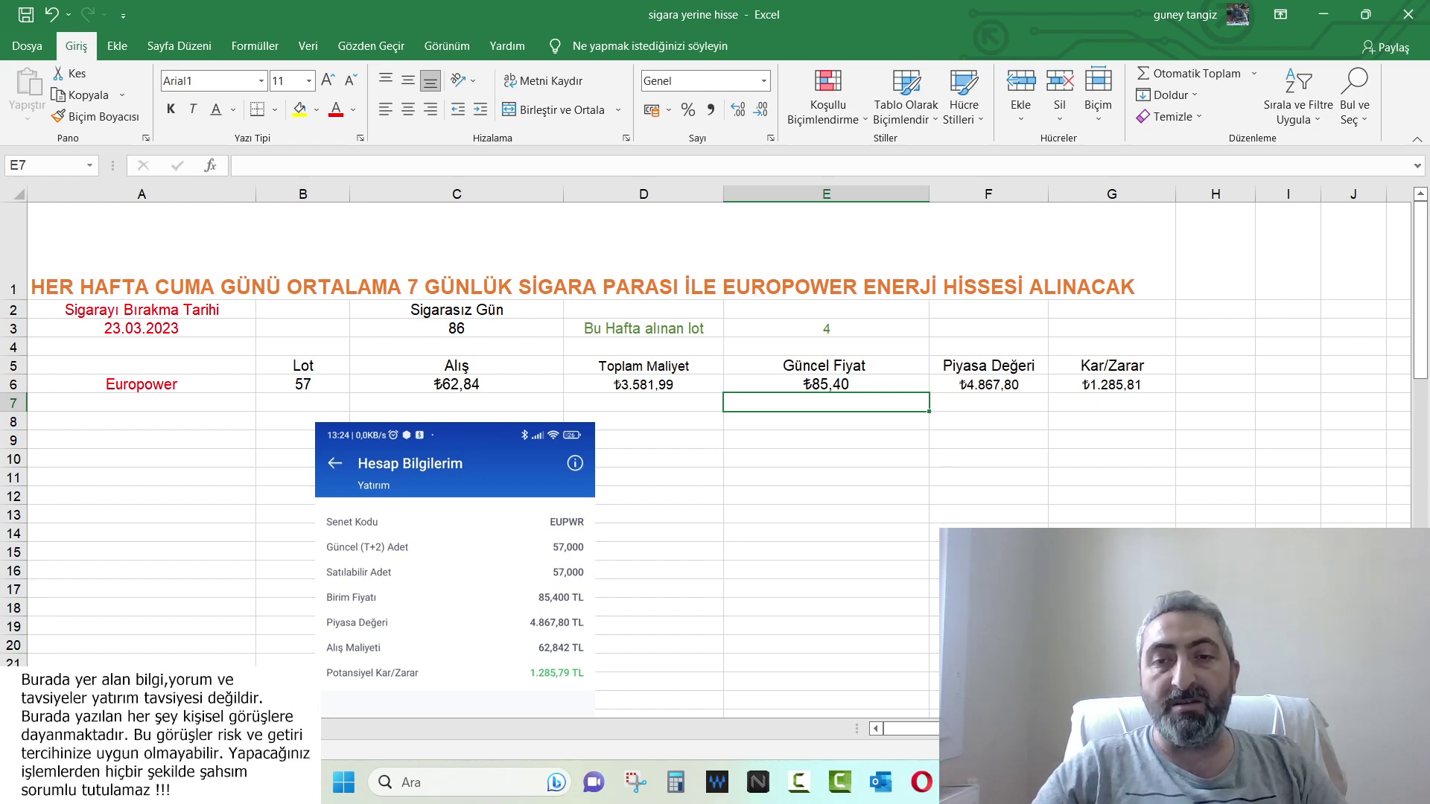
{"action": "key", "text": "alt+Tab"}
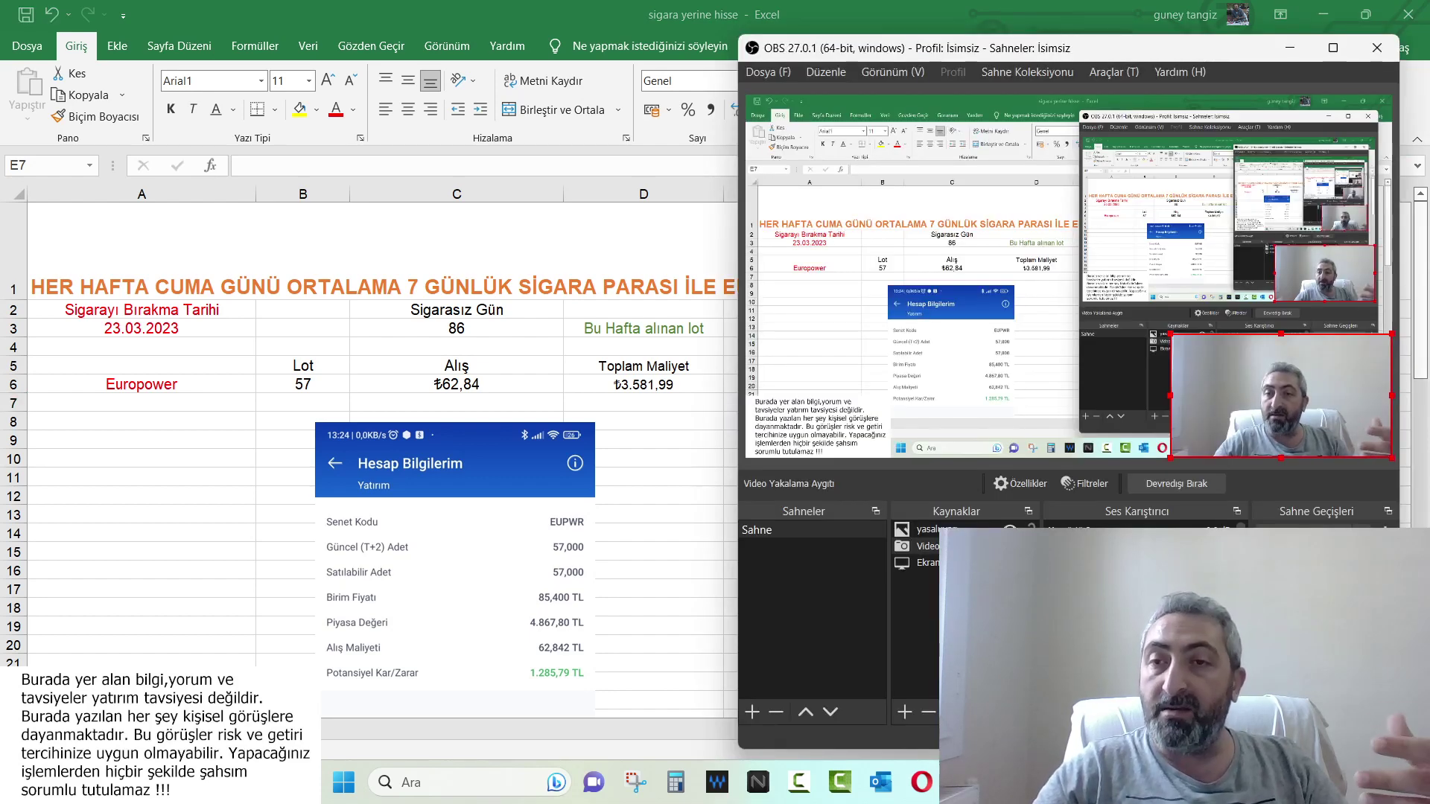
{"action": "key", "text": "alt+Tab"}
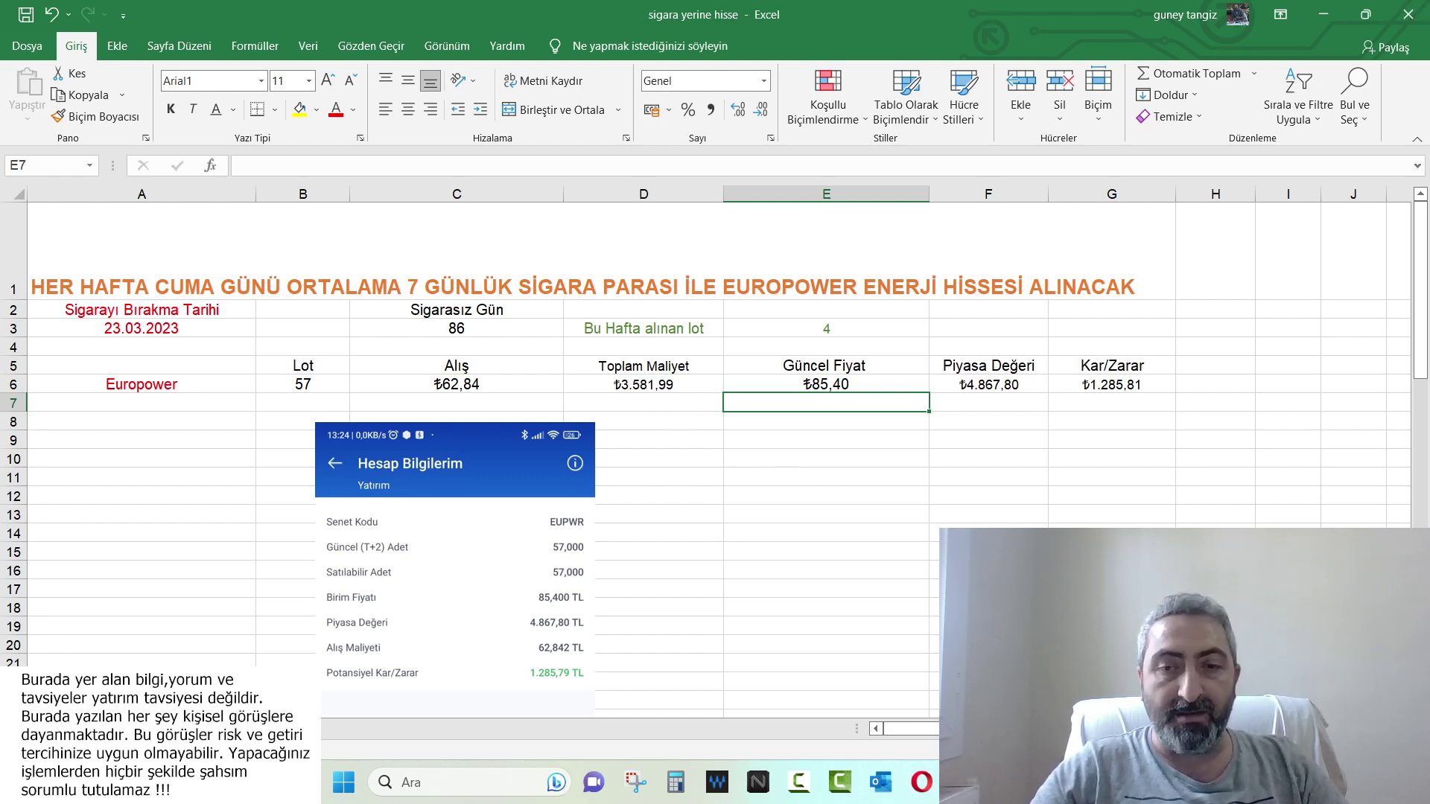
{"action": "key", "text": "alt+Tab"}
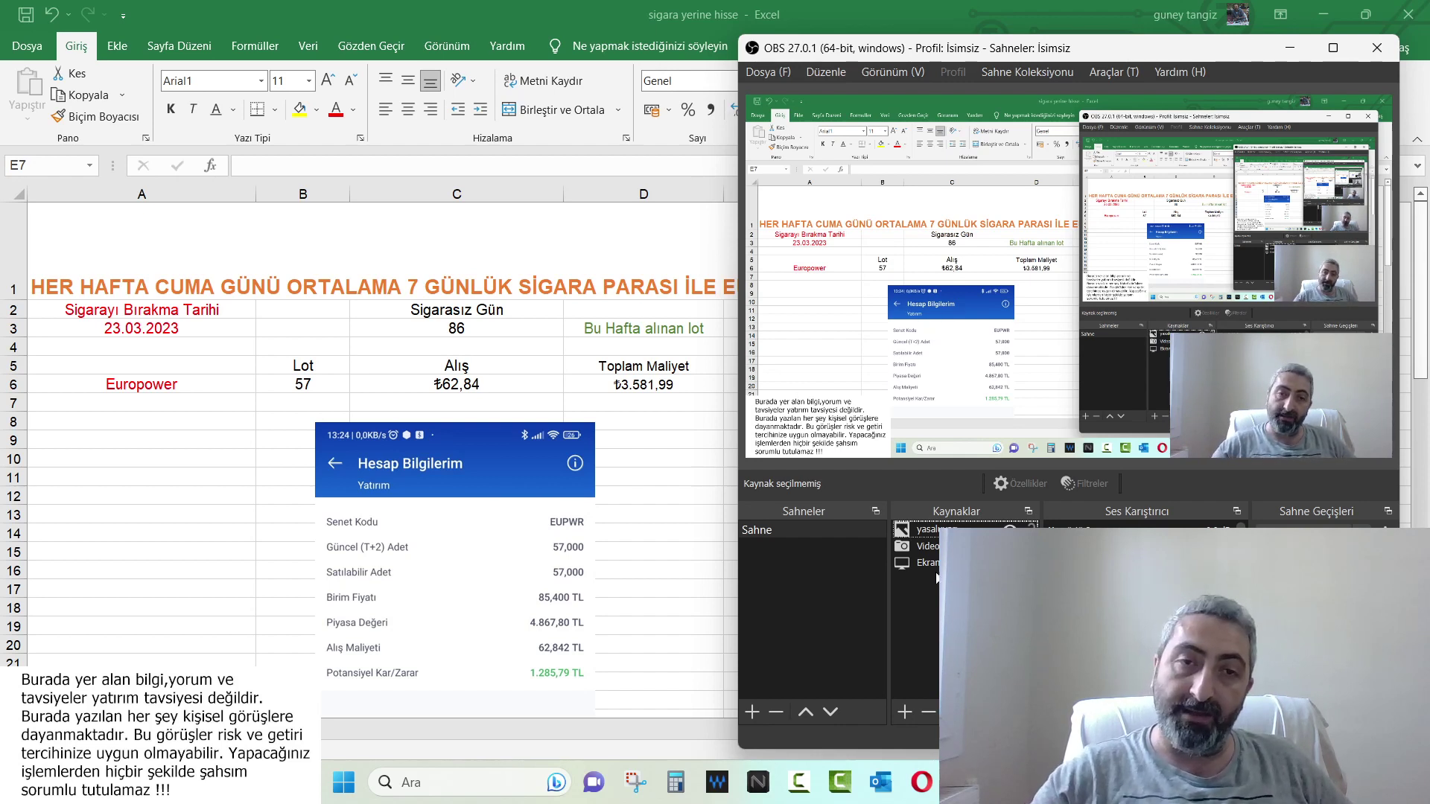
{"action": "key", "text": "alt+Tab"}
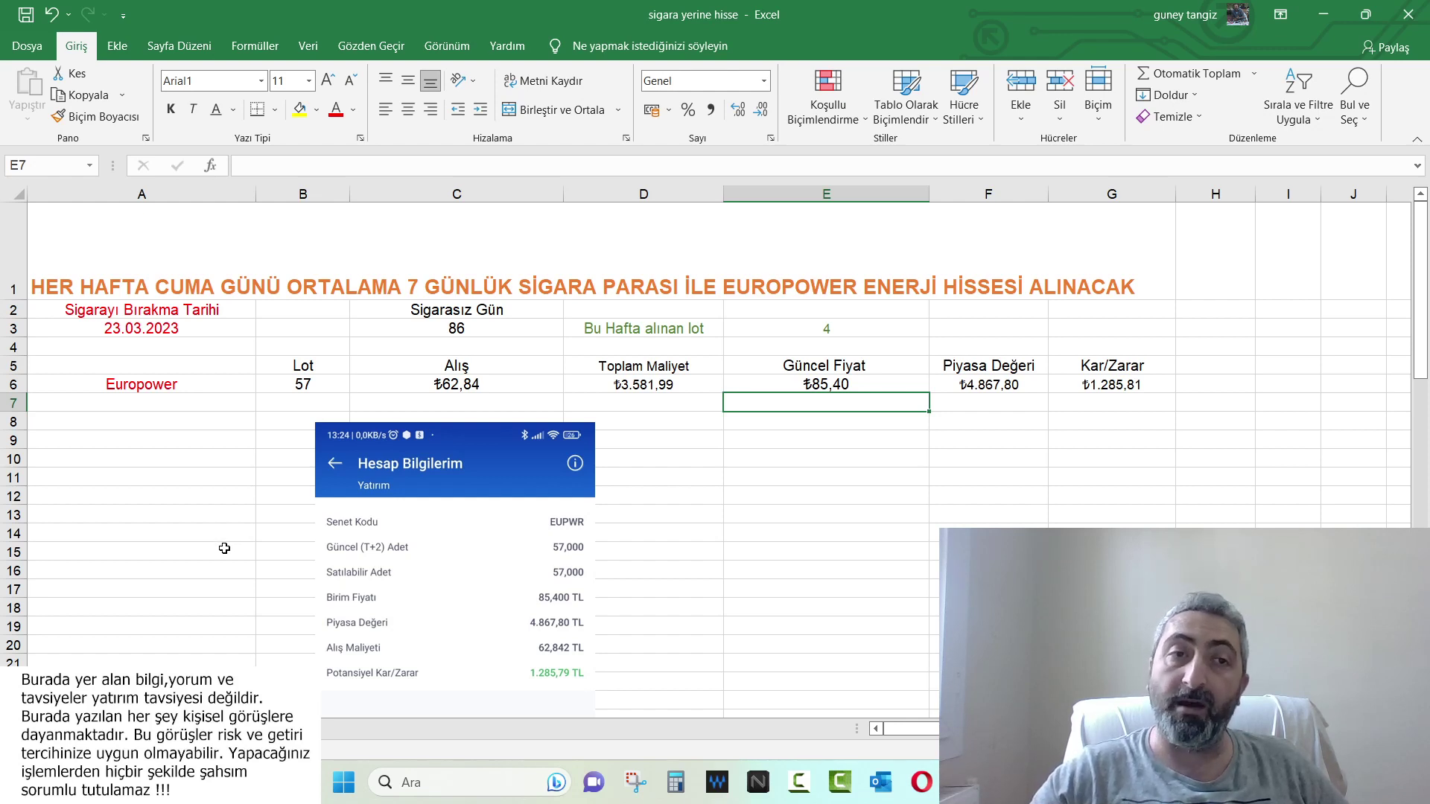
{"action": "left_click", "coordinate": [501, 330]}
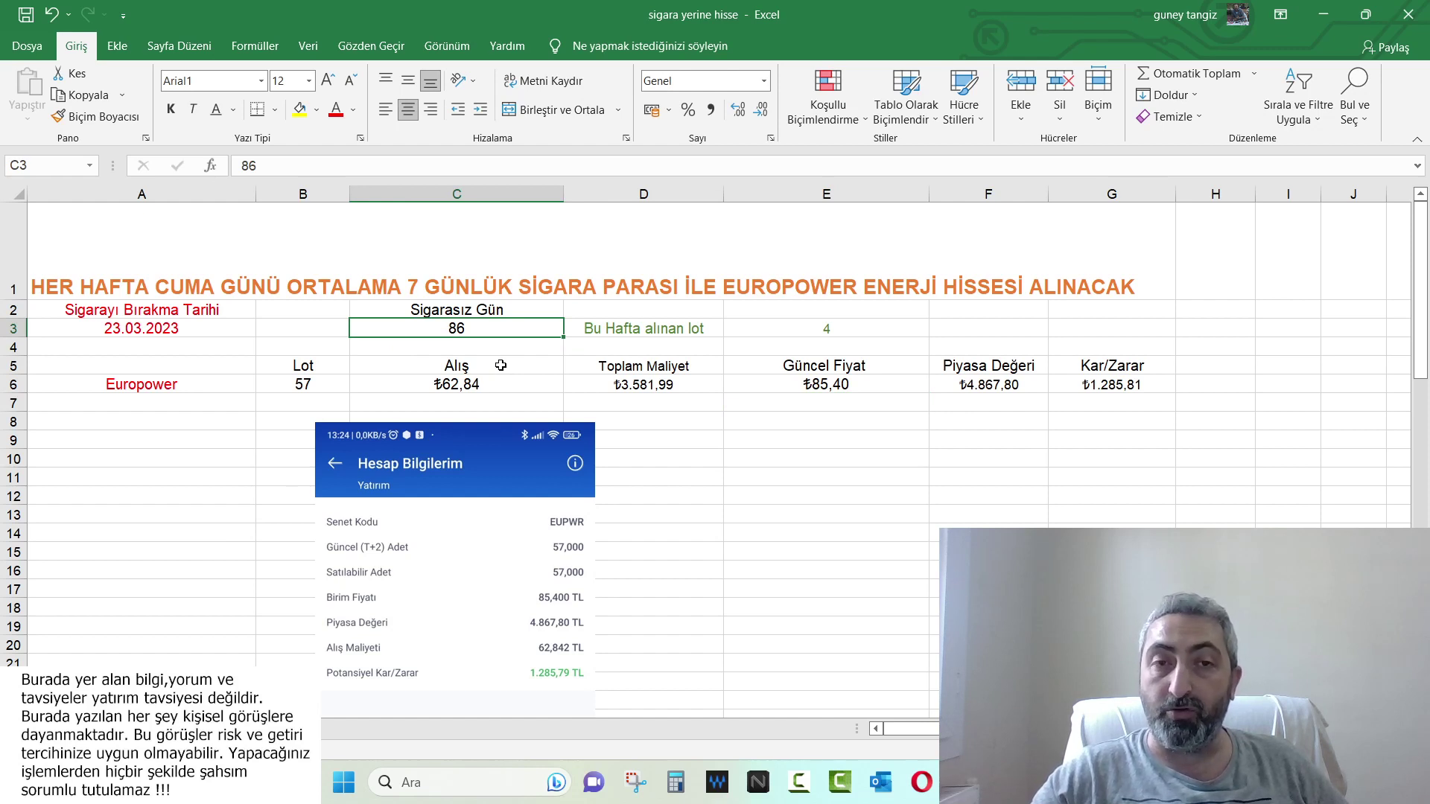
{"action": "left_click", "coordinate": [871, 327]}
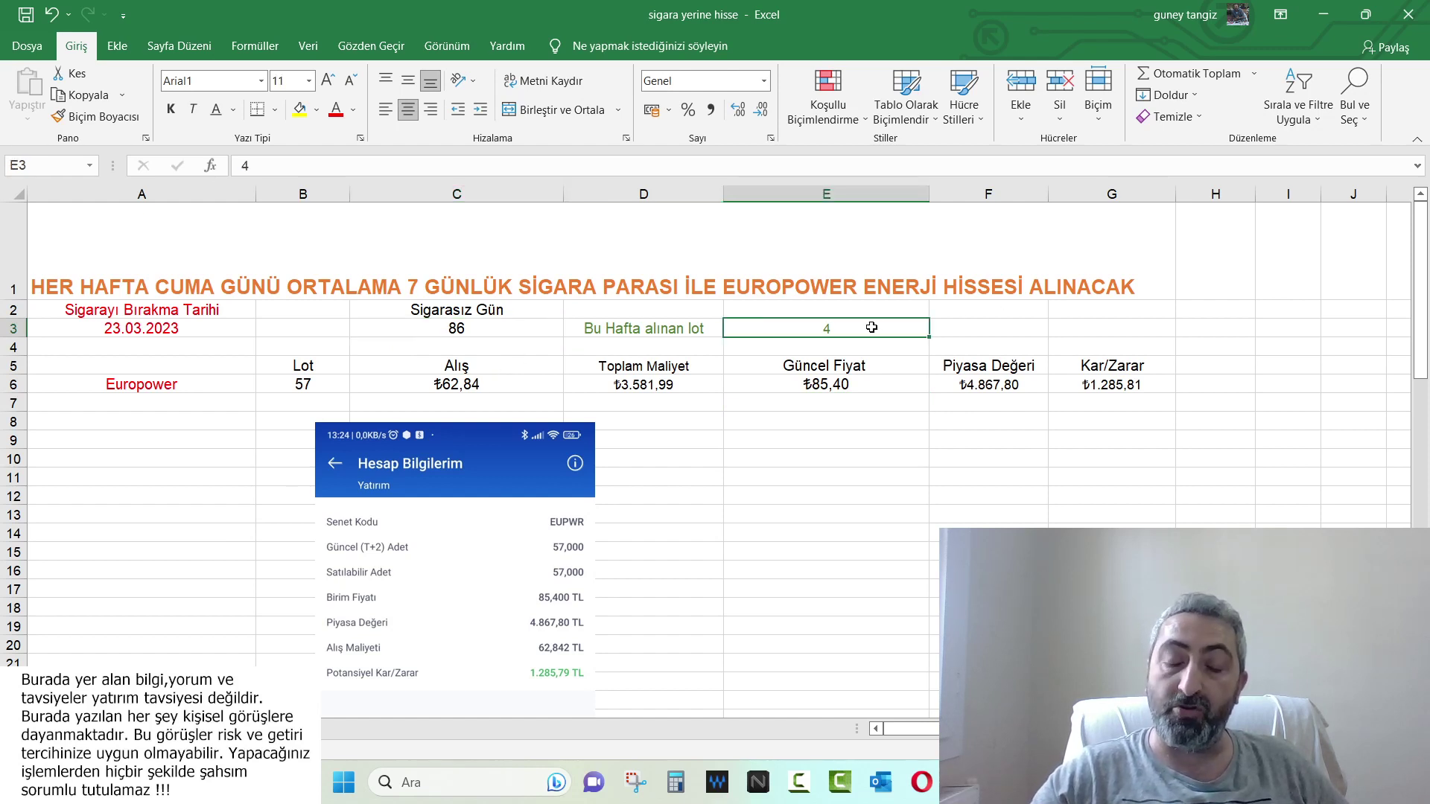
{"action": "left_click", "coordinate": [262, 386]}
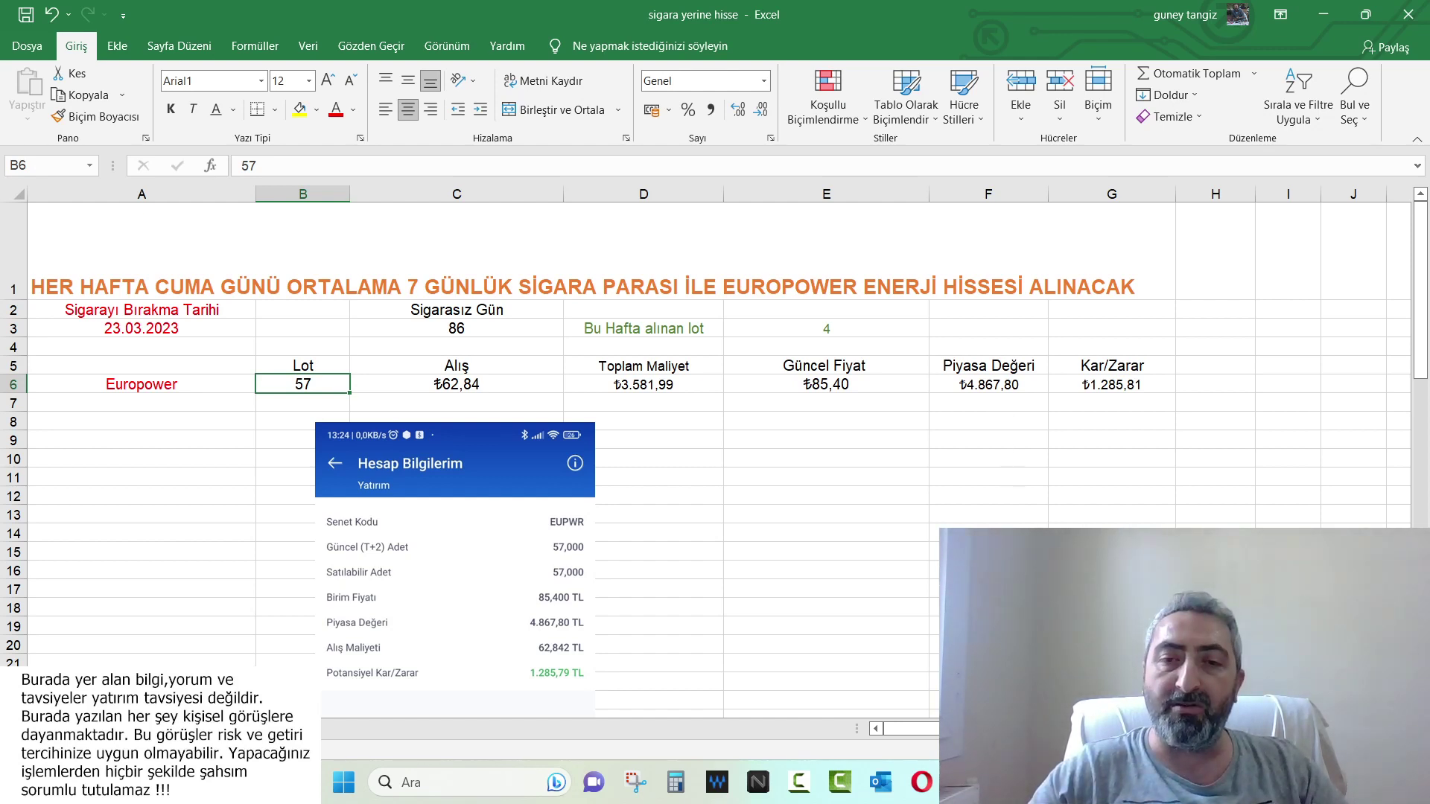
On the EUPWR chart in TradingView, close the advertisement and shift the curved projection arrow up so it starts just after the last candle.
{"action": "key", "text": "alt+Tab"}
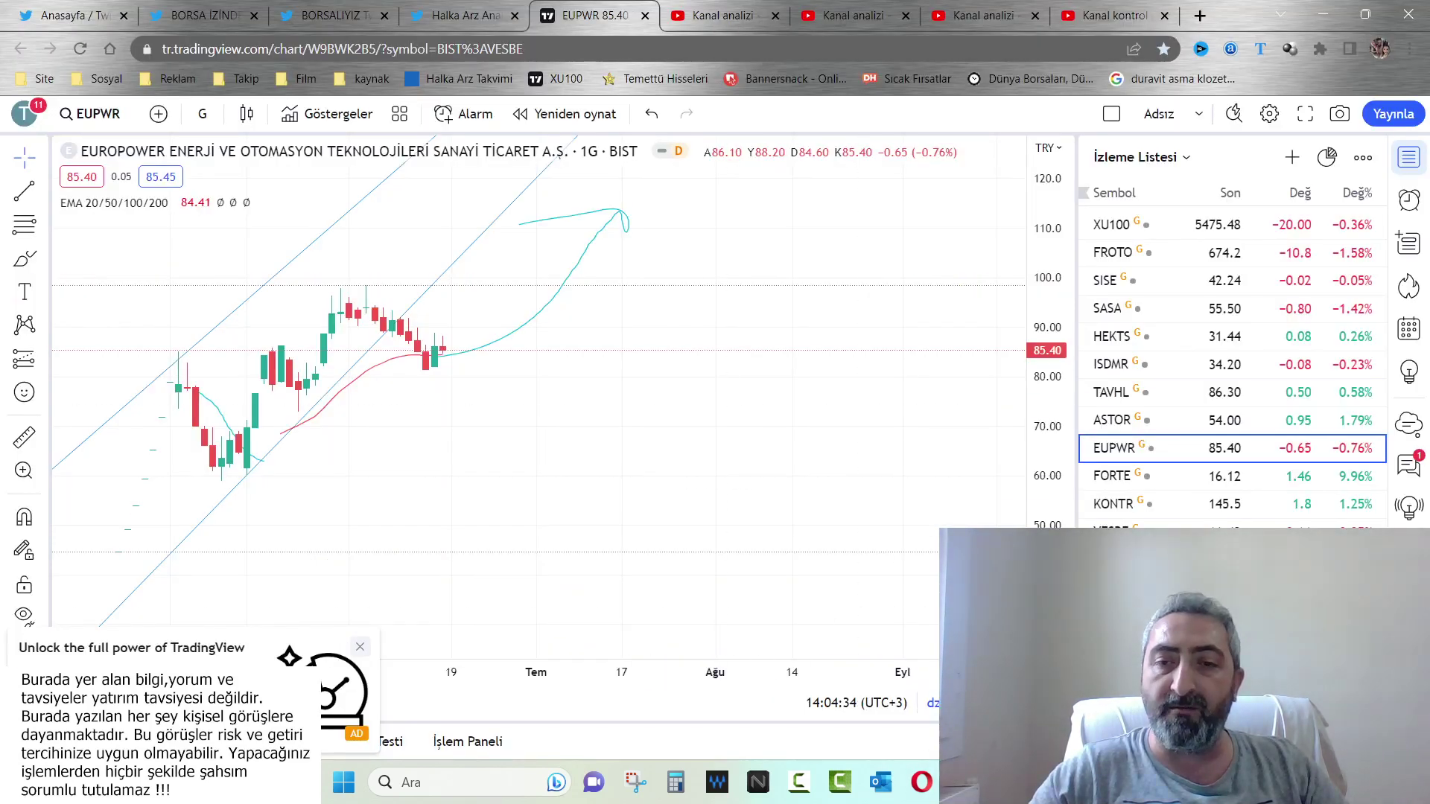
{"action": "key", "text": "alt+Tab"}
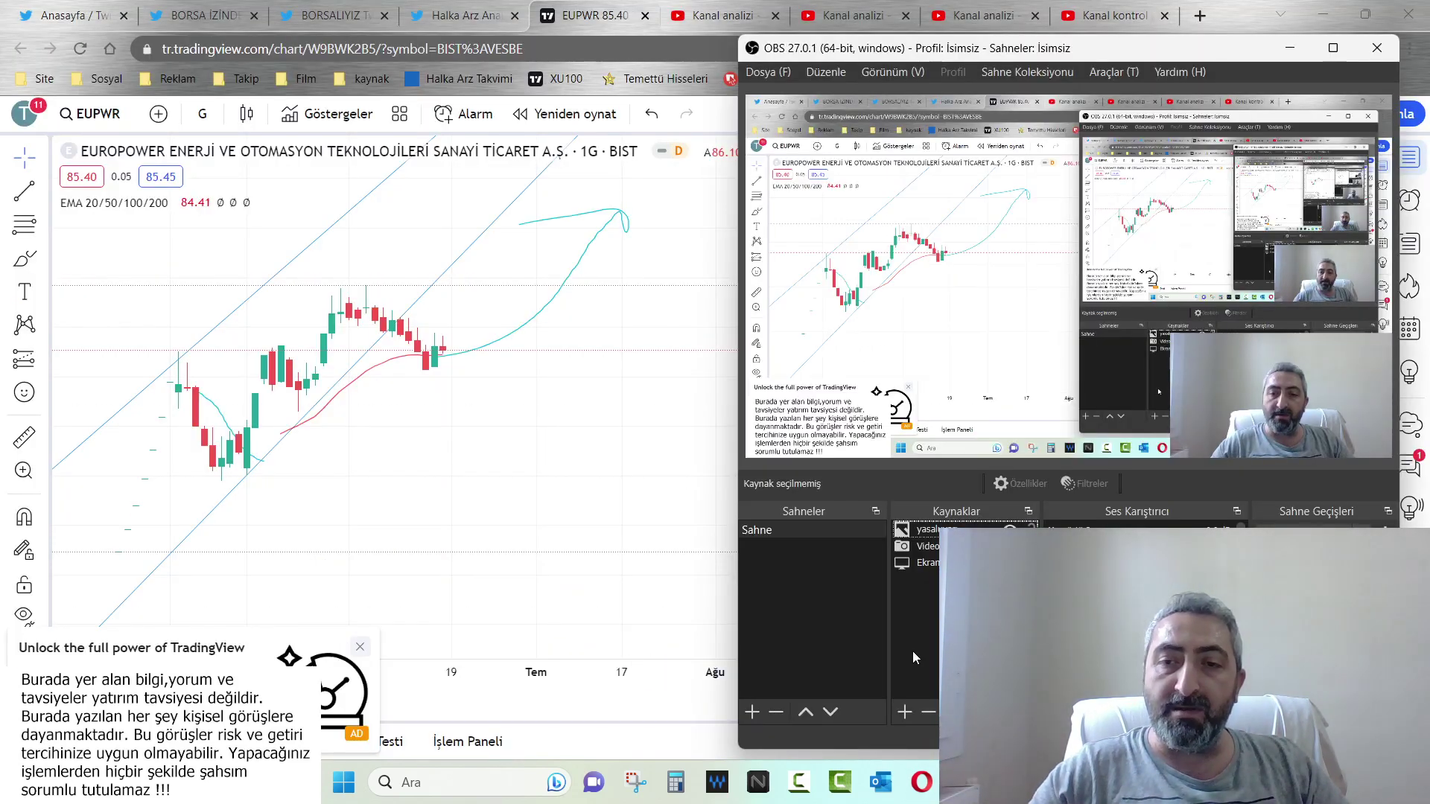
{"action": "left_click", "coordinate": [600, 8]}
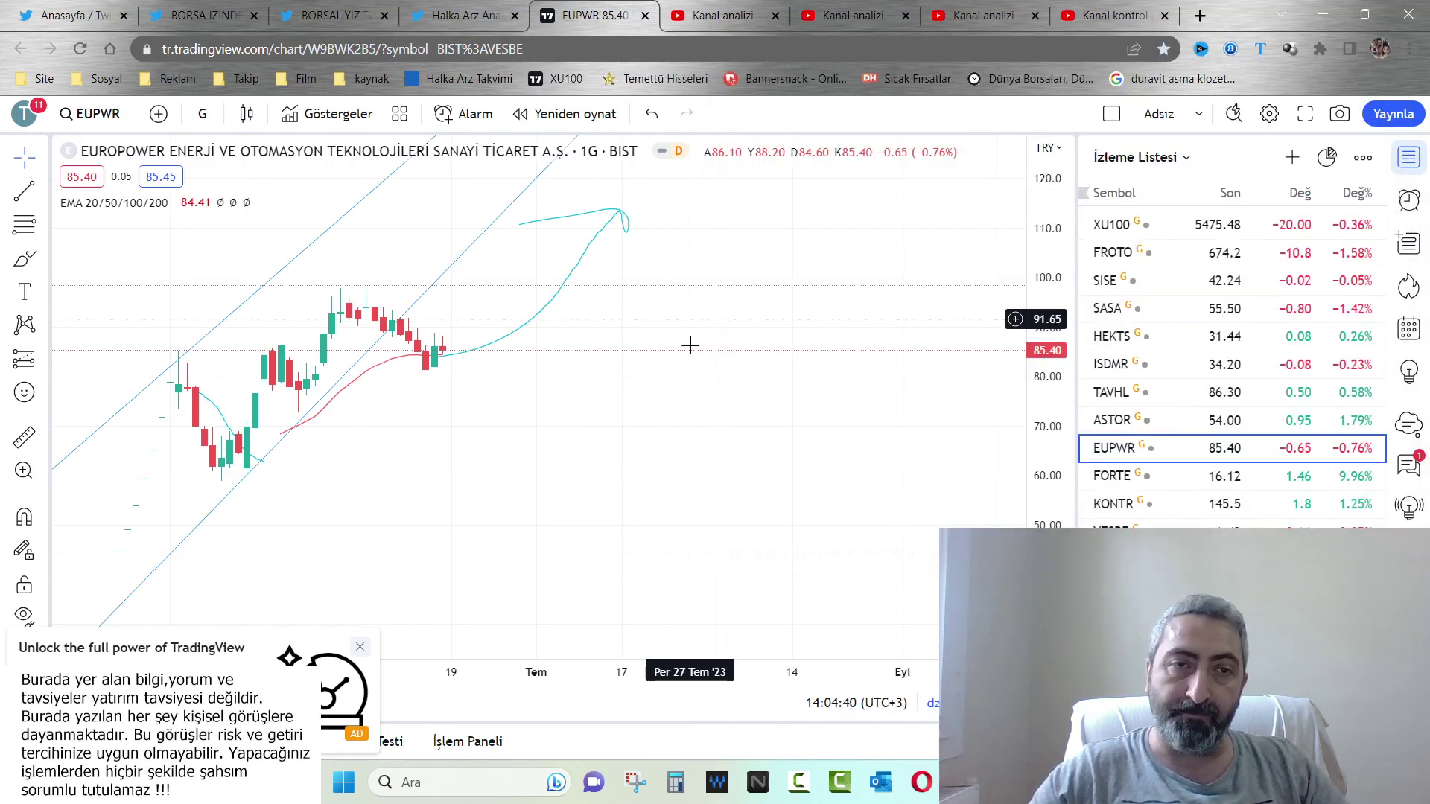
{"action": "left_click_drag", "start_coordinate": [516, 459], "coordinate": [565, 450]}
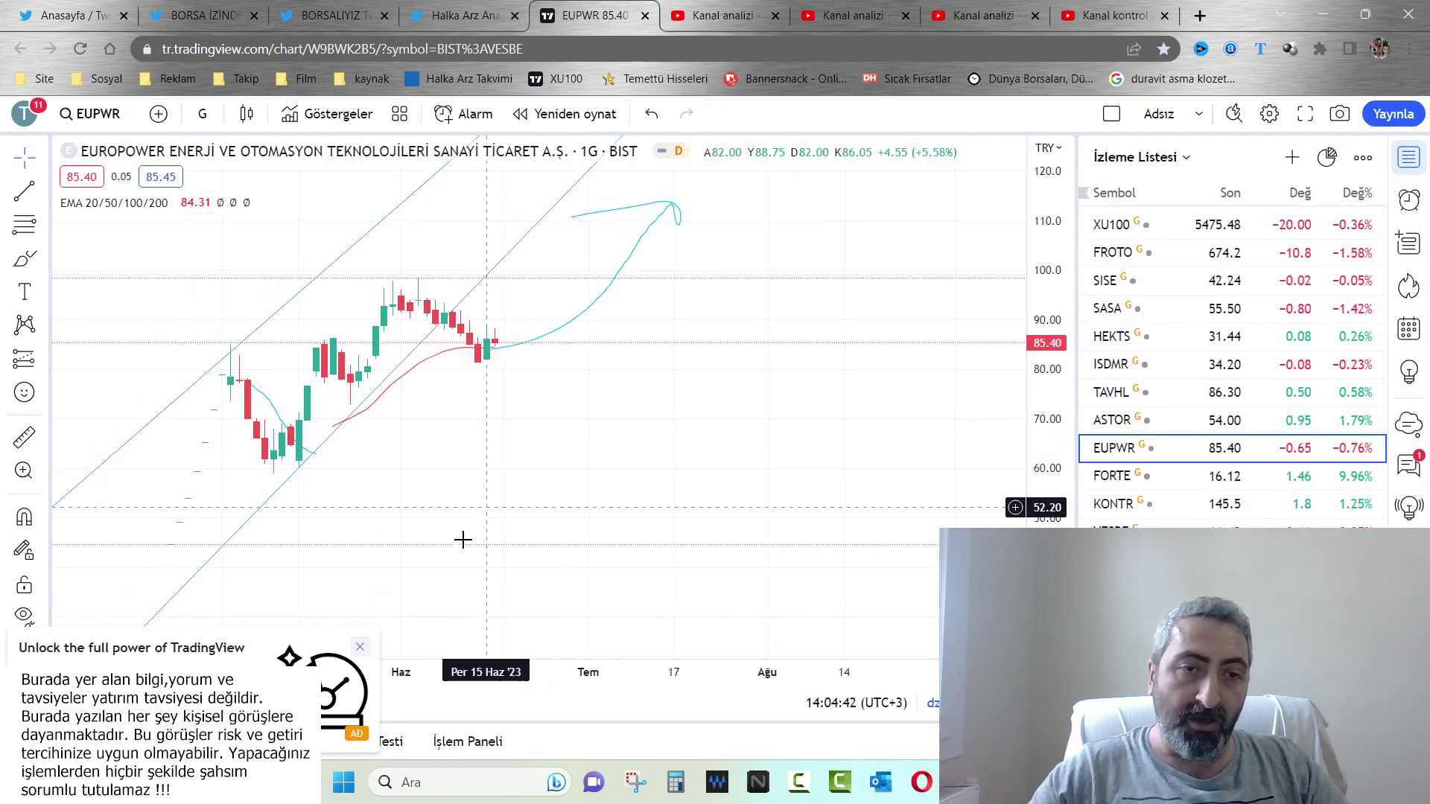
{"action": "left_click", "coordinate": [358, 648]}
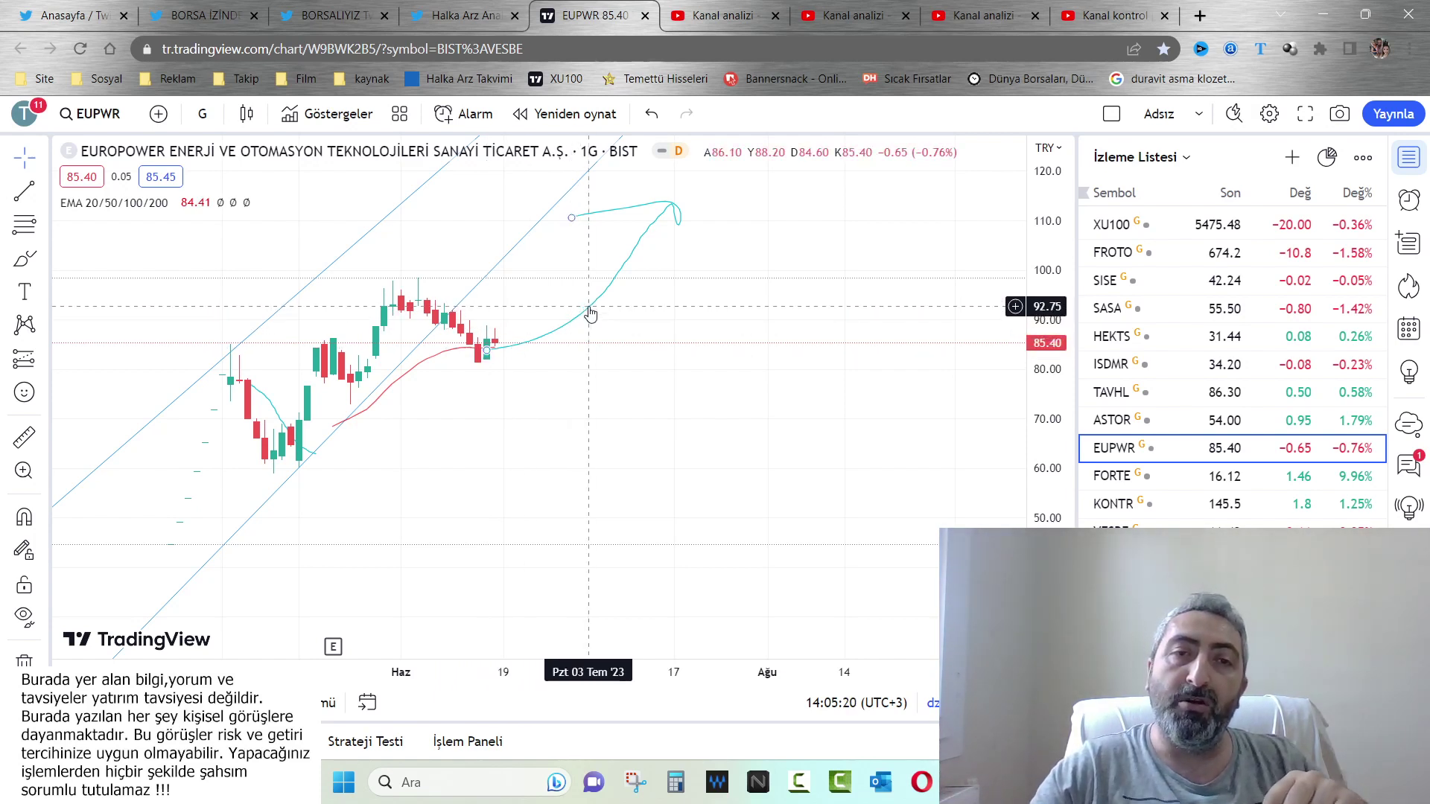
{"action": "left_click_drag", "start_coordinate": [590, 313], "coordinate": [612, 286]}
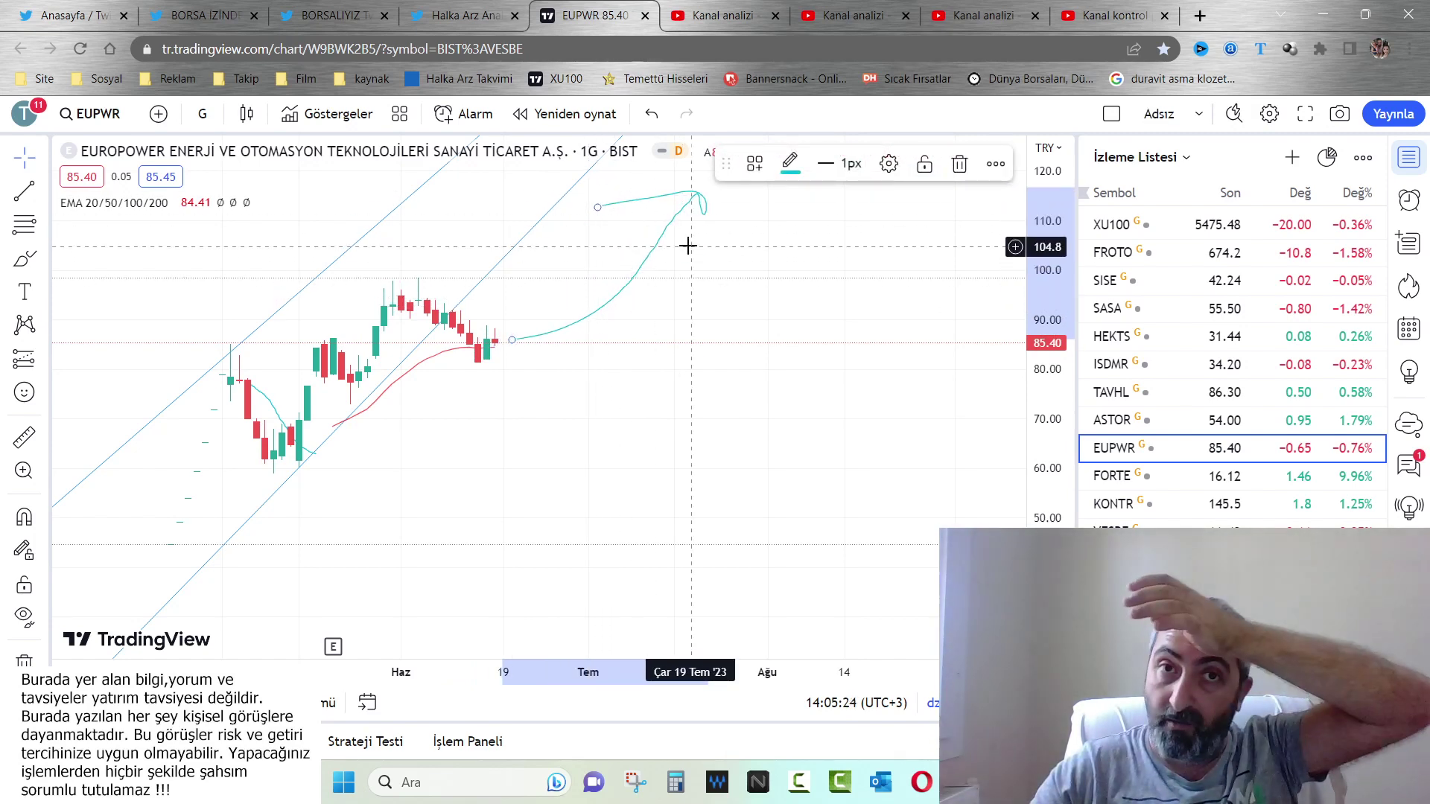
Read the Halka Arz Analiz tweet about Europower's factory purchase in Ankara Sincan and return to the EUPWR chart.
{"action": "left_click", "coordinate": [449, 9]}
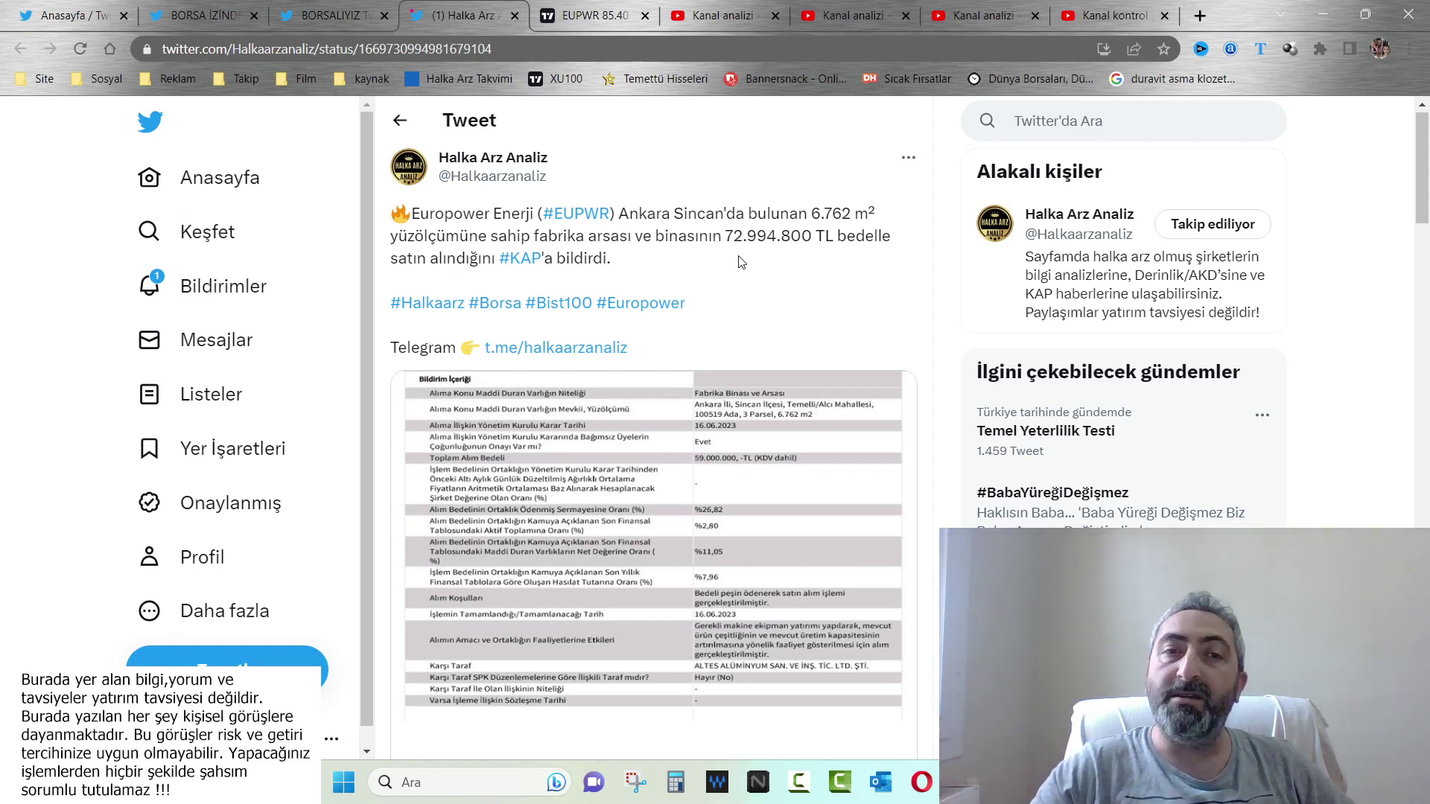
{"action": "scroll", "coordinate": [742, 262], "scroll_direction": "down", "scroll_amount": 6}
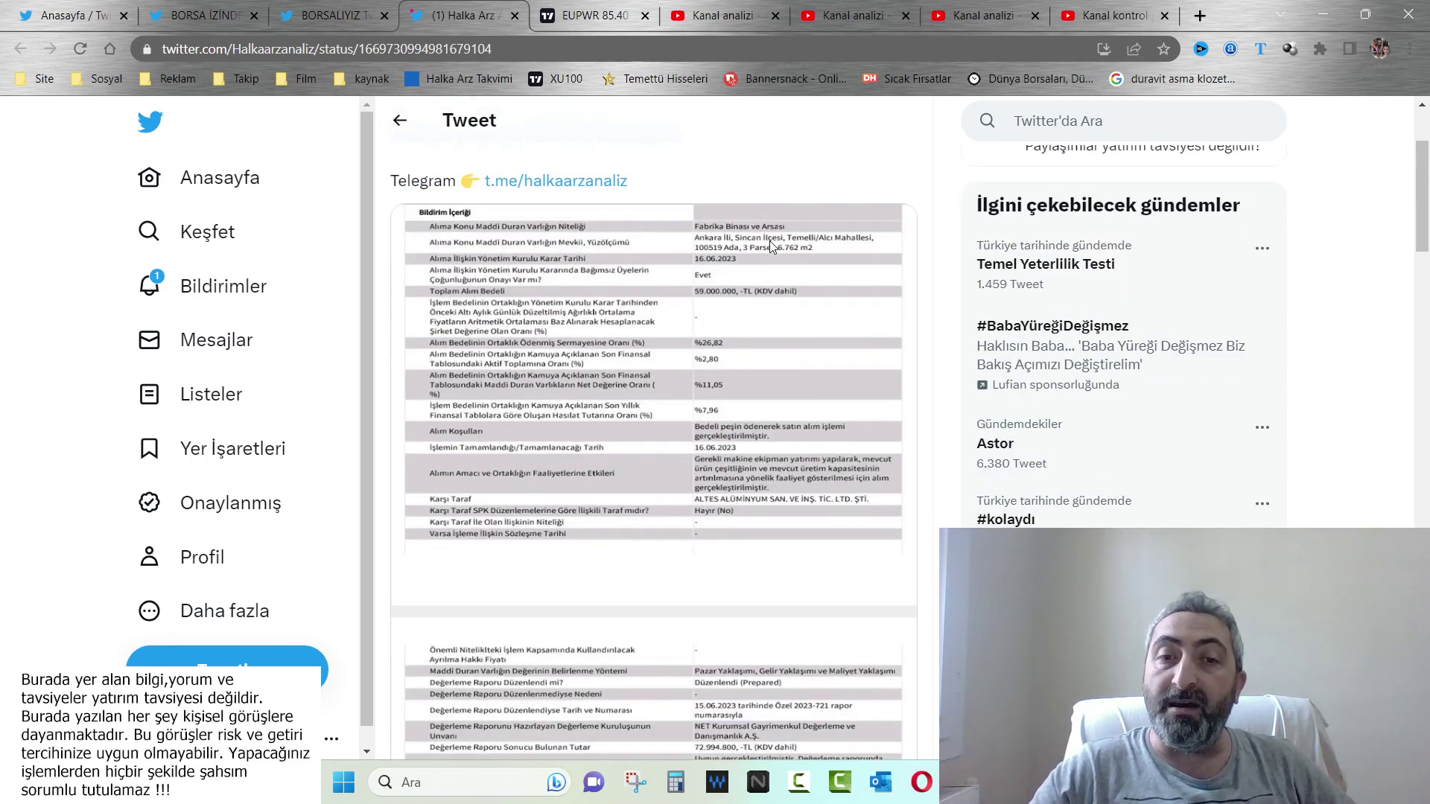
{"action": "scroll", "coordinate": [748, 301], "scroll_direction": "up", "scroll_amount": 6}
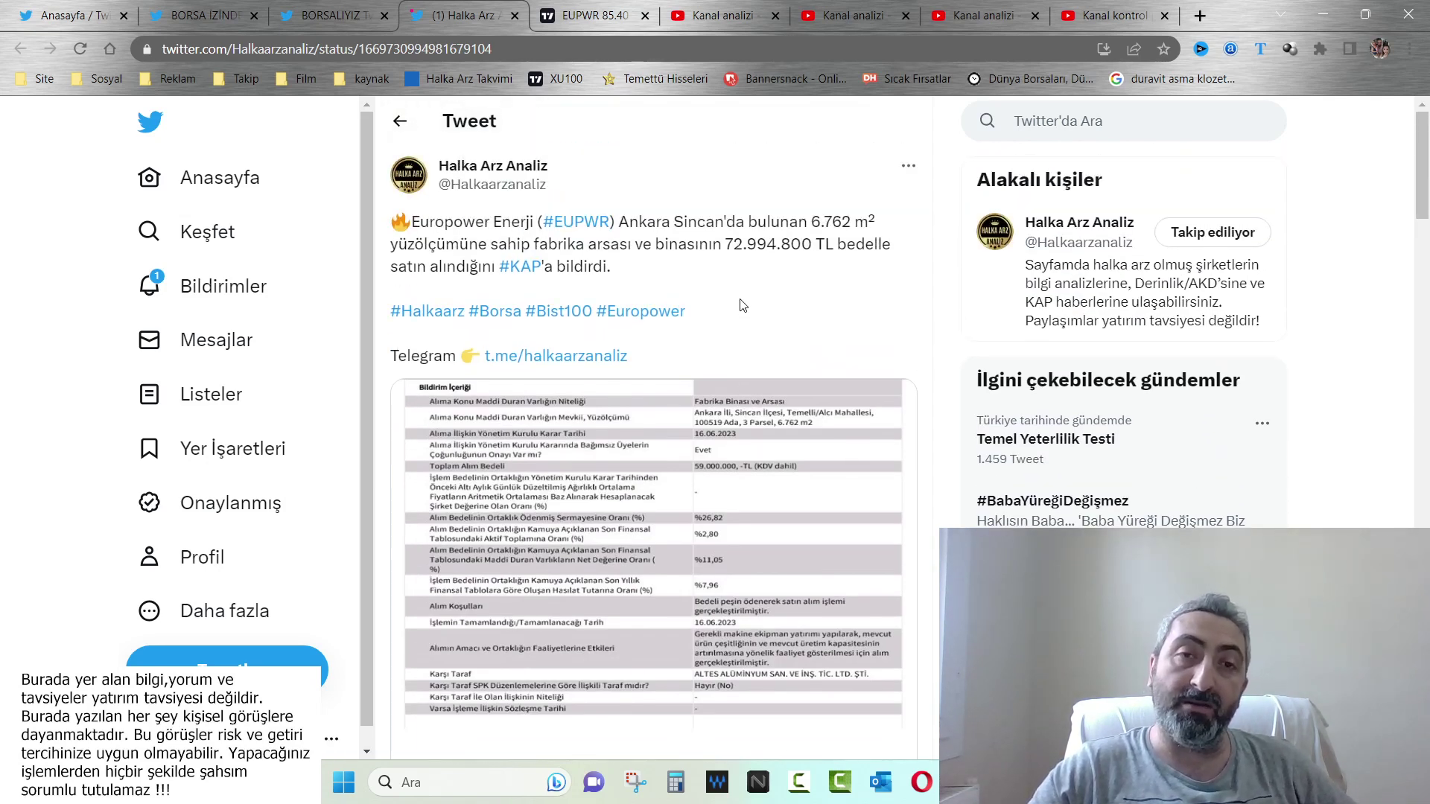
{"action": "left_click", "coordinate": [633, 15]}
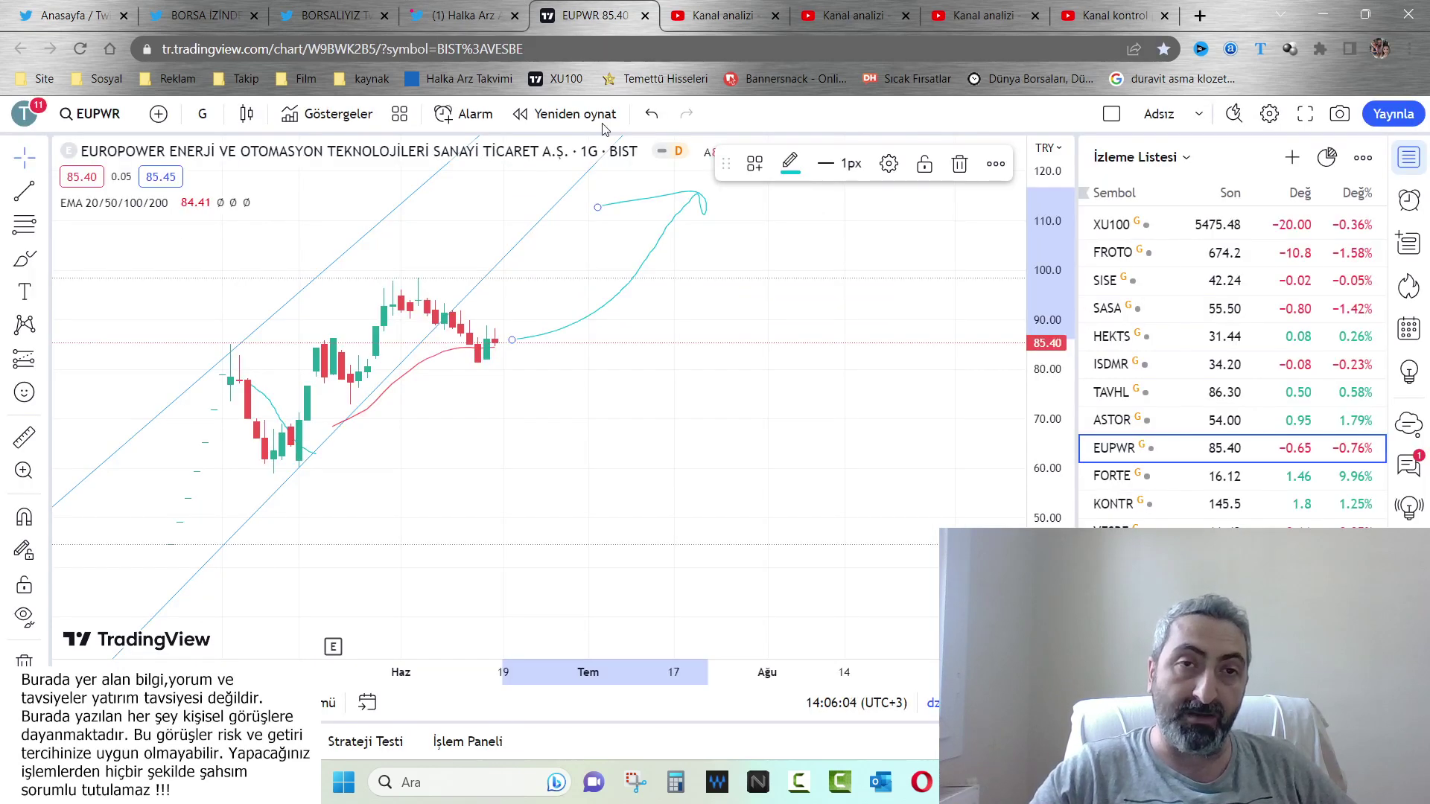
{"action": "mouse_move", "coordinate": [763, 323]}
{"action": "left_mouse_down"}
{"action": "mouse_move", "coordinate": [731, 360]}
{"action": "mouse_move", "coordinate": [747, 341]}
{"action": "left_mouse_up"}
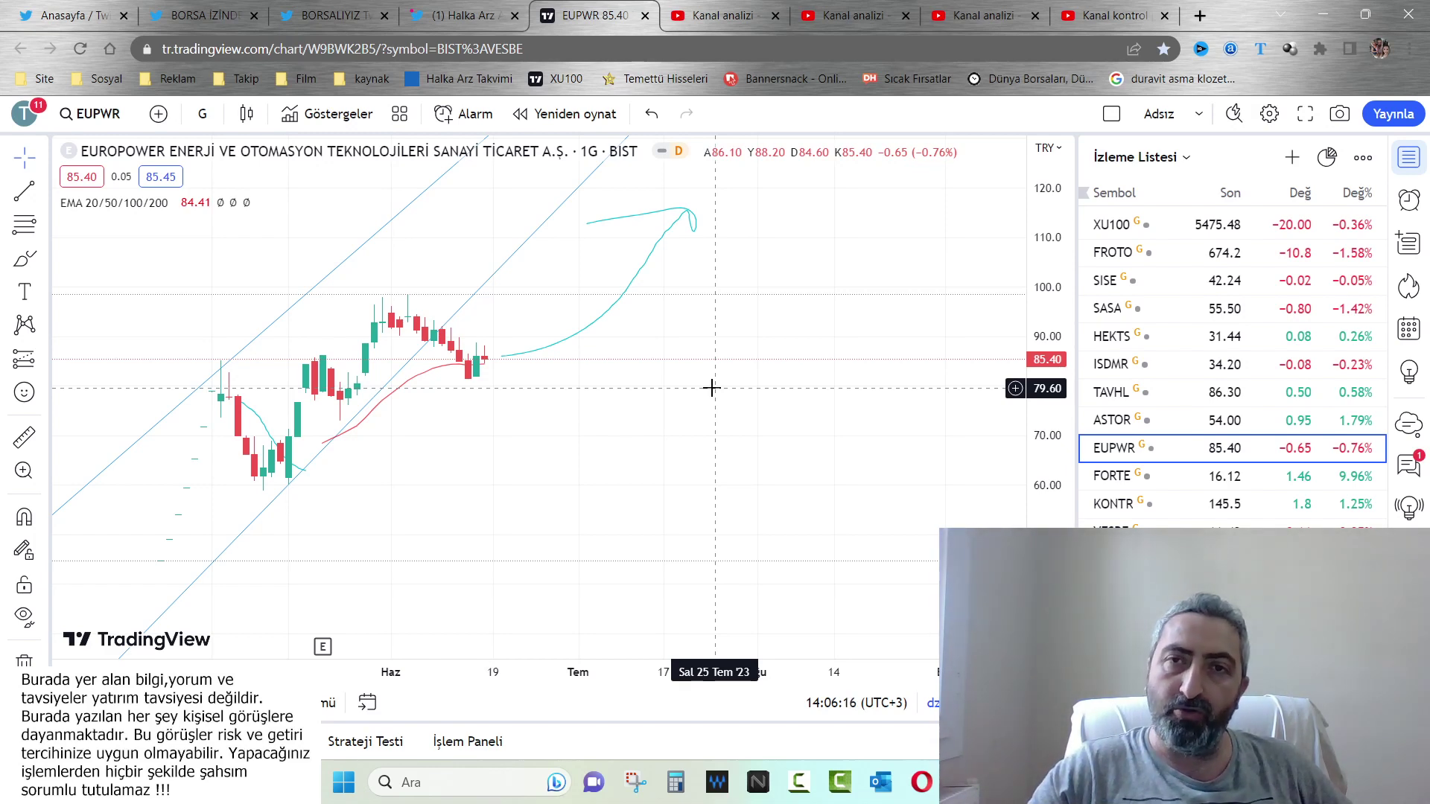
Enlarge the Video Yakalama Aygıtı webcam source in the OBS preview and bring the Excel workbook back behind it.
{"action": "key", "text": "alt+Tab"}
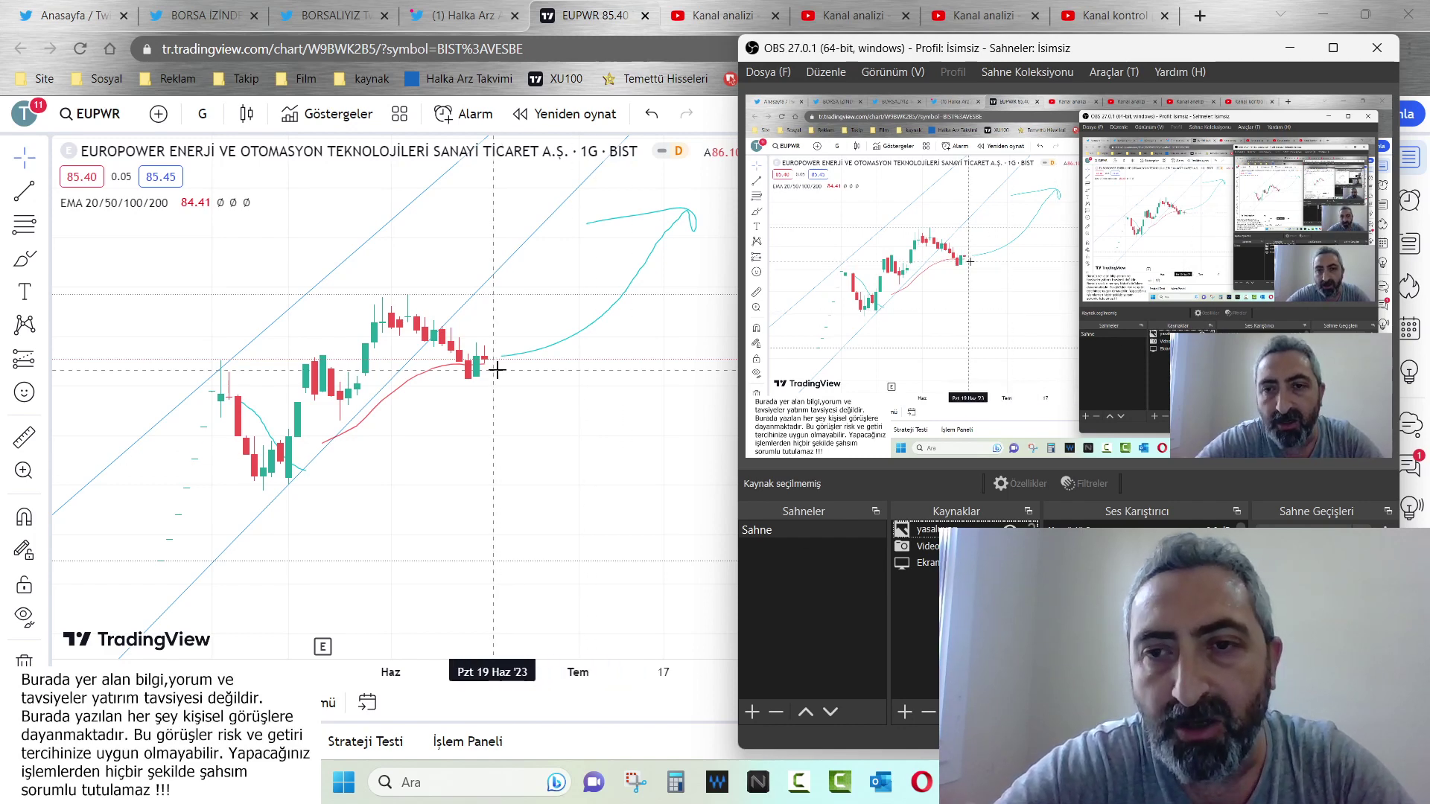
{"action": "left_click", "coordinate": [1236, 355]}
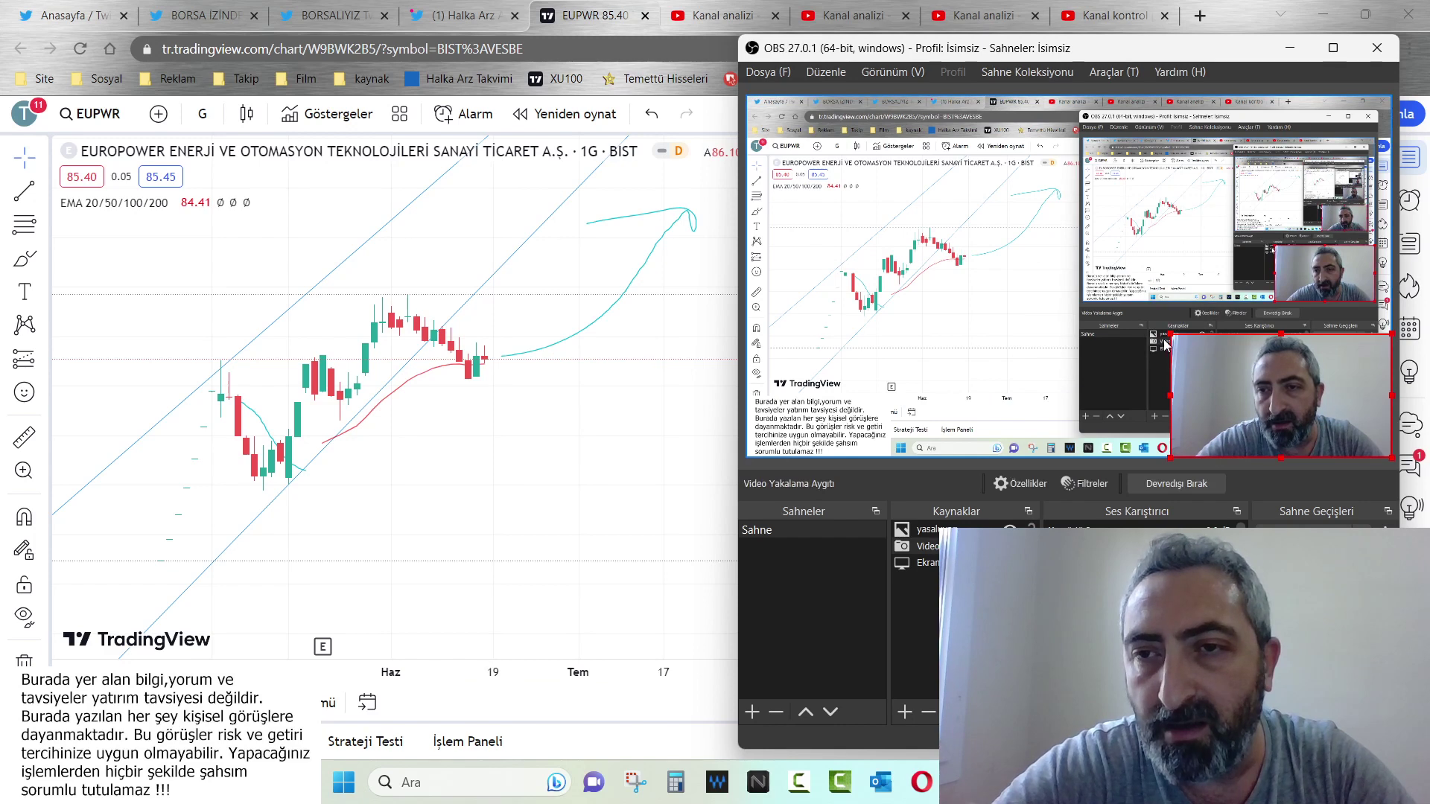
{"action": "left_click_drag", "start_coordinate": [1166, 333], "coordinate": [988, 325]}
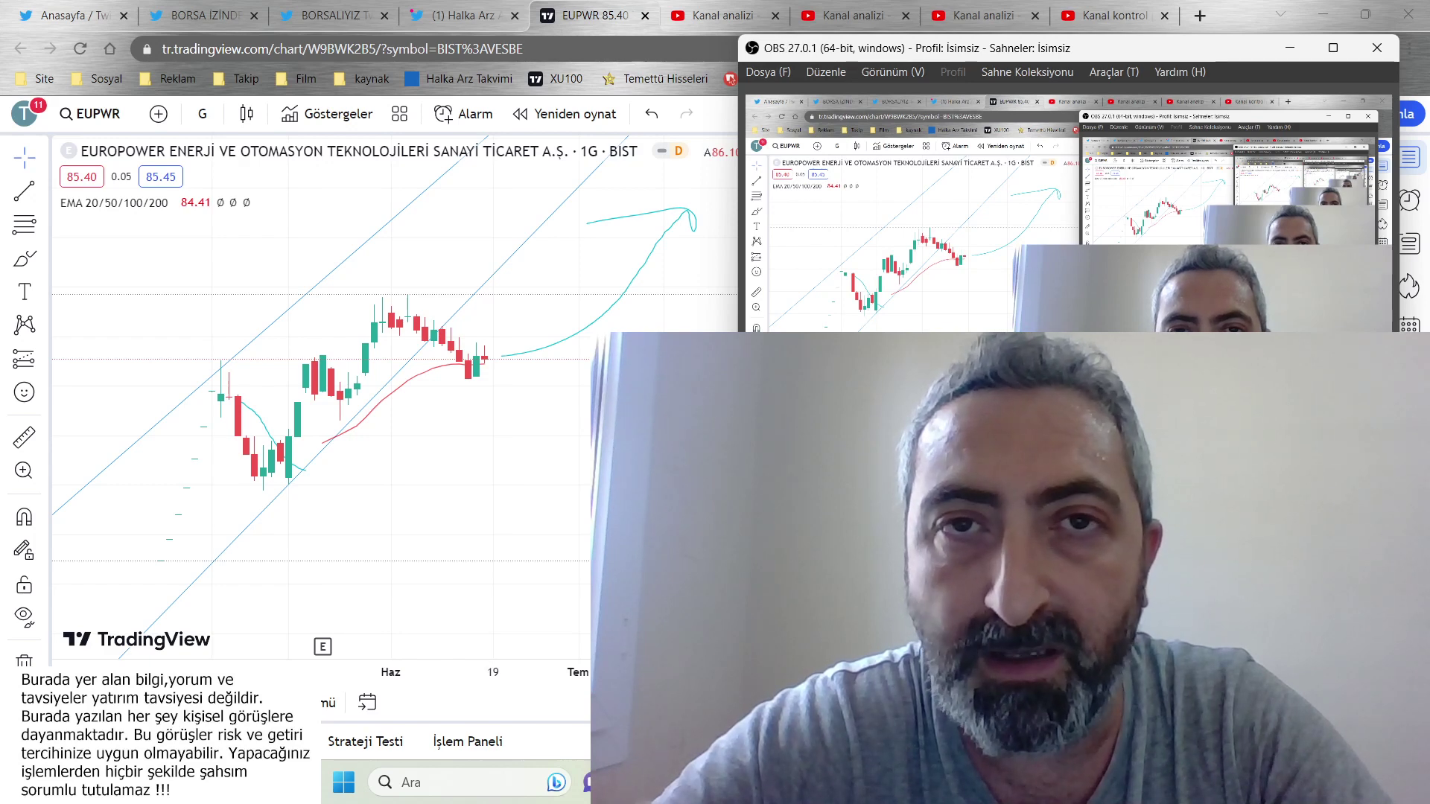
{"action": "key", "text": "alt+Tab"}
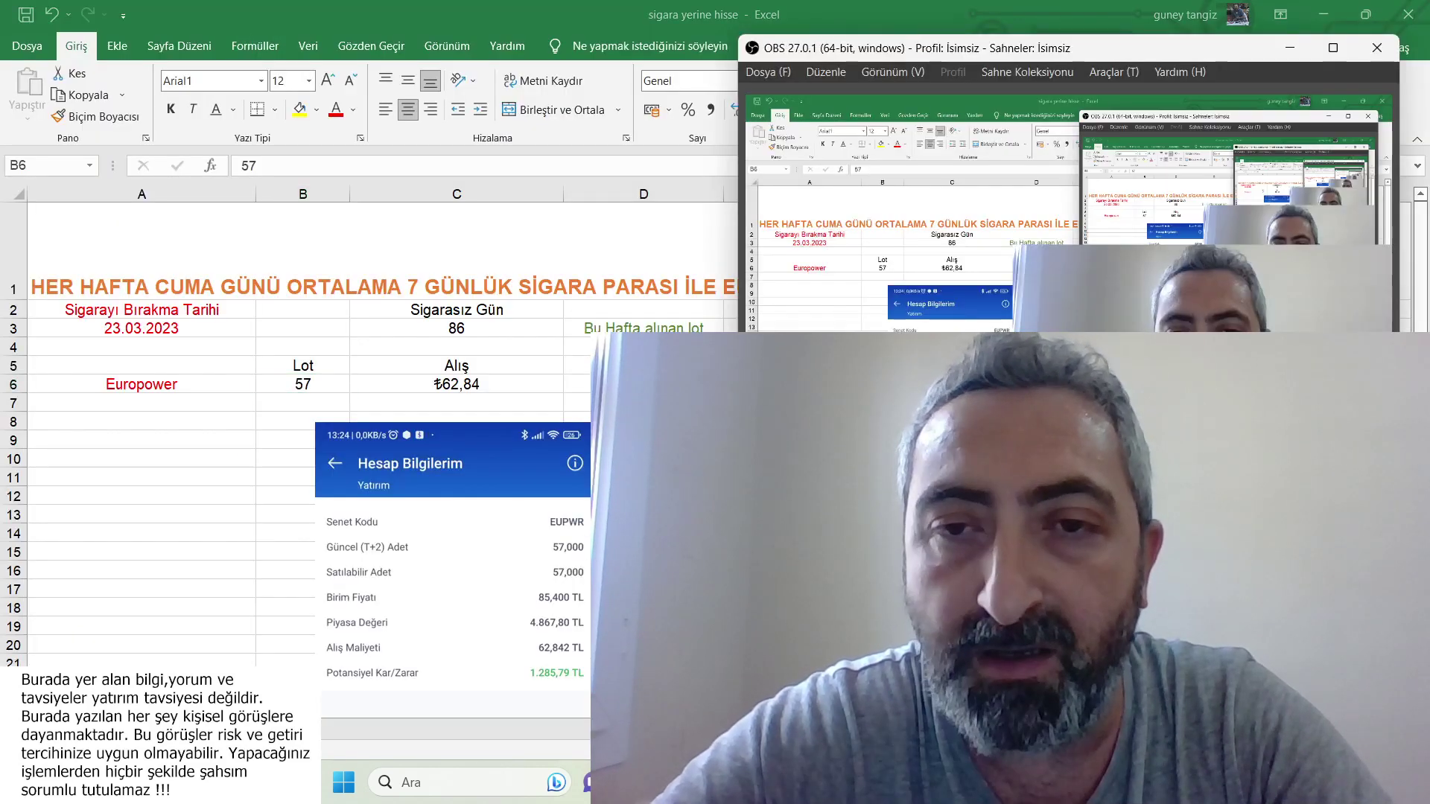